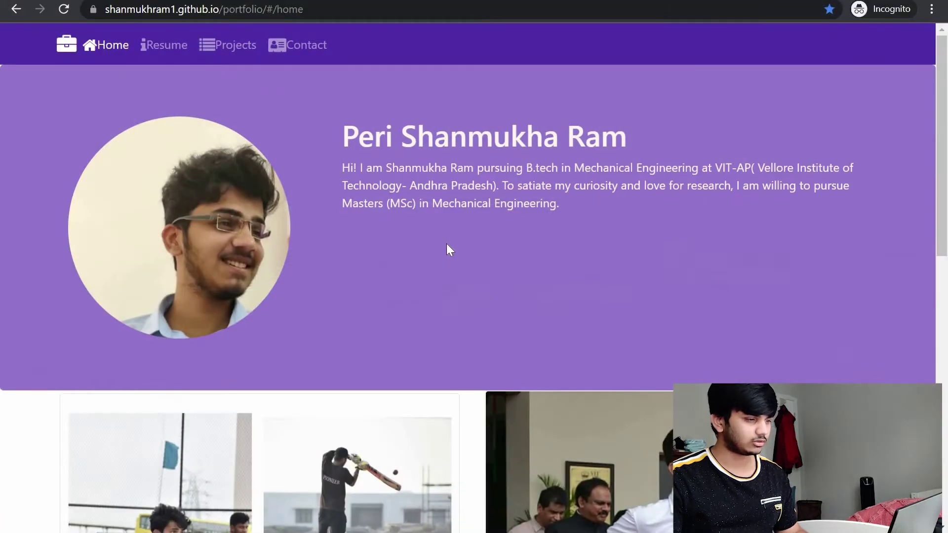
# - Open the example portfolio's resume PDF, scroll through it, and return to the resume page
pyautogui.scroll(-1, 349, 78)
pyautogui.scroll(1, 277, 110)
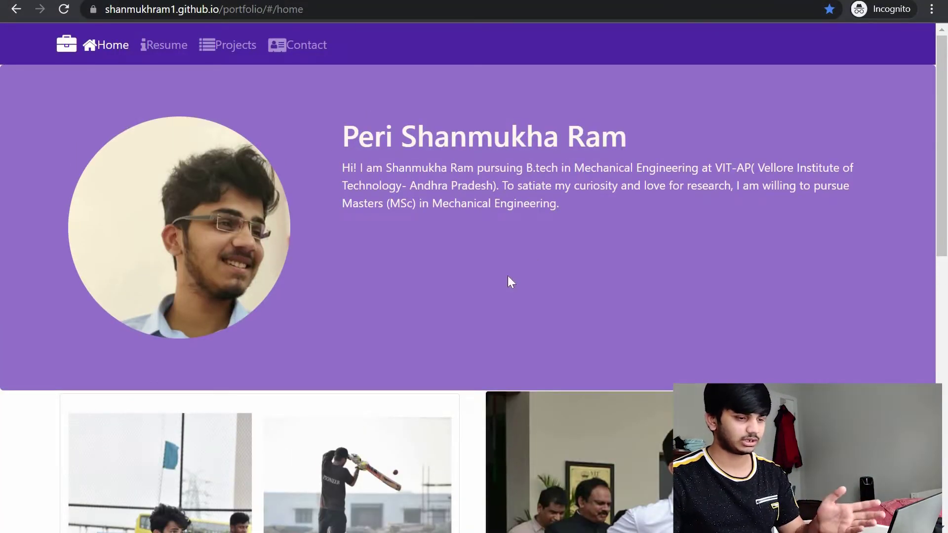
pyautogui.scroll(-5, 674, 283)
pyautogui.scroll(5, 218, 76)
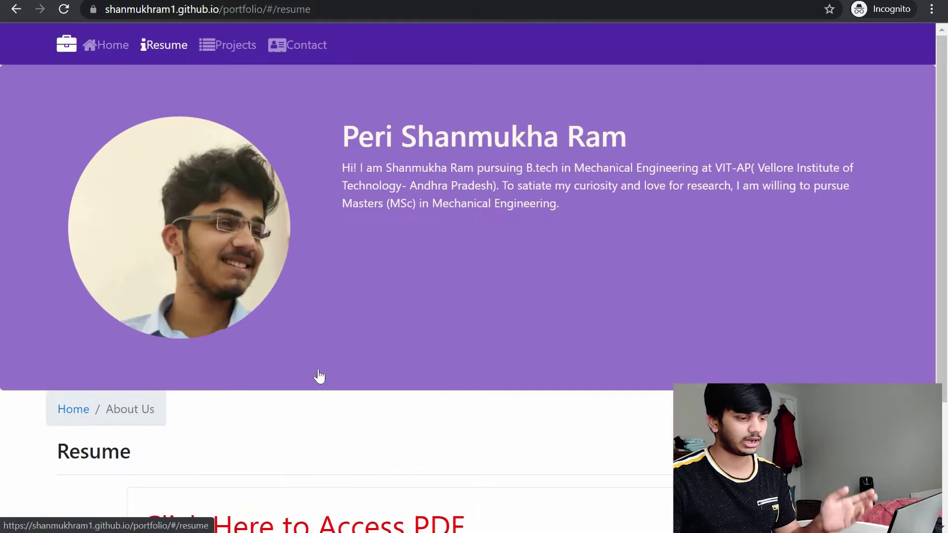
pyautogui.scroll(-3, 318, 381)
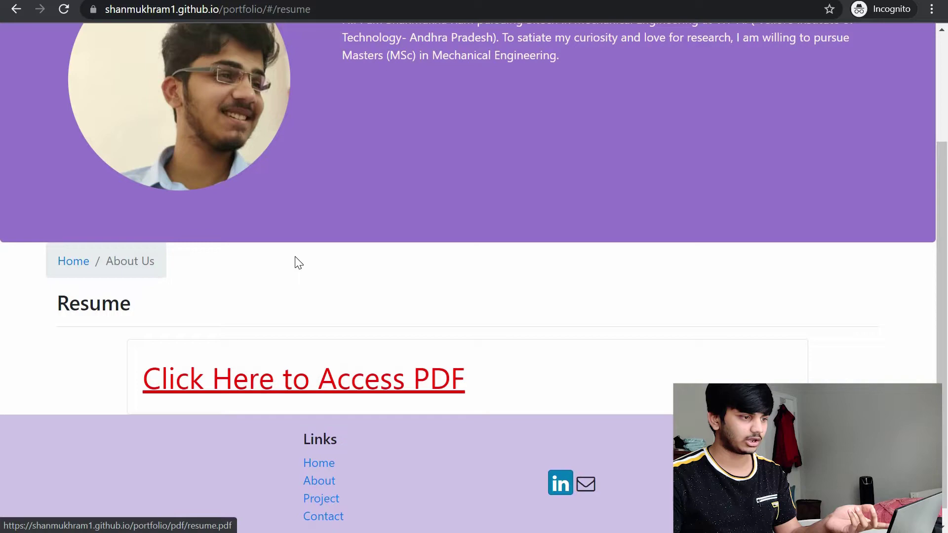
pyautogui.click(319, 380)
pyautogui.scroll(-12, 577, 296)
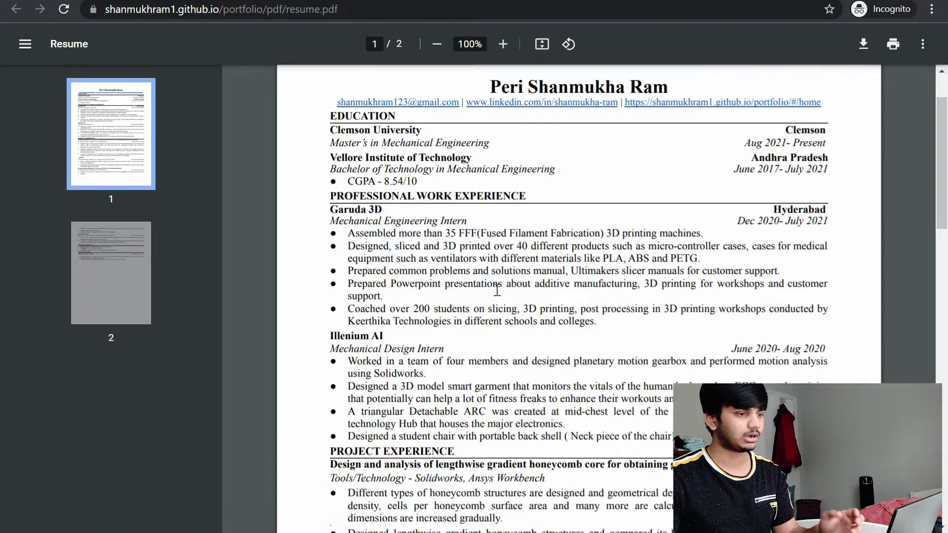
pyautogui.scroll(-6, 303, 102)
pyautogui.scroll(6, 303, 101)
pyautogui.hotkey('alt', 'Left')
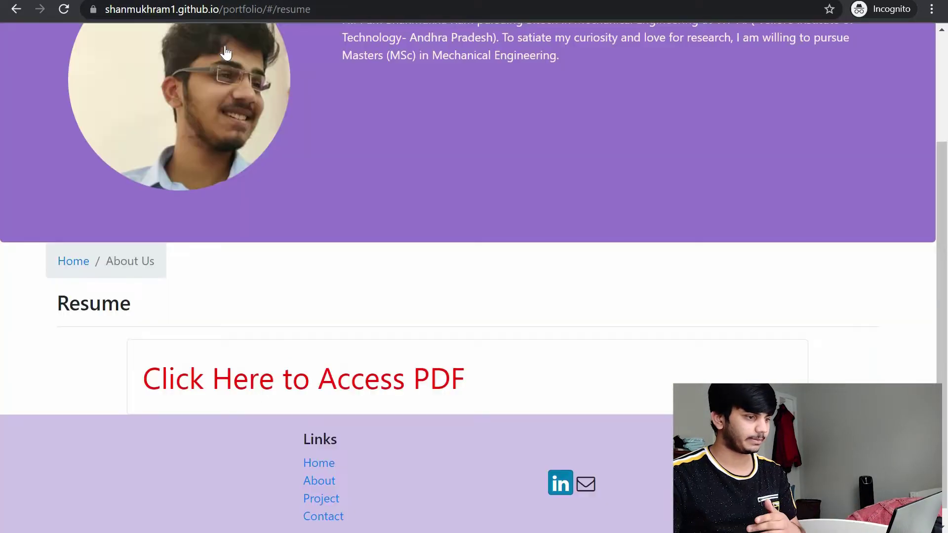
pyautogui.scroll(3, 330, 213)
# - Open the Projects section, view the Agri-Bot project details, then go back to the project list
pyautogui.press('Tab')
pyautogui.press('Return')
pyautogui.scroll(-7, 158, 235)
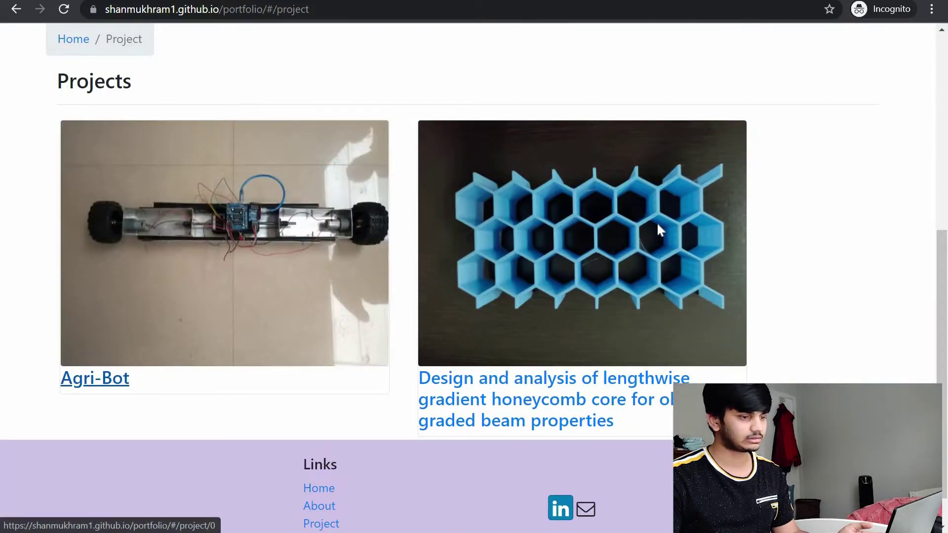
pyautogui.click(656, 225)
pyautogui.scroll(5, 502, 206)
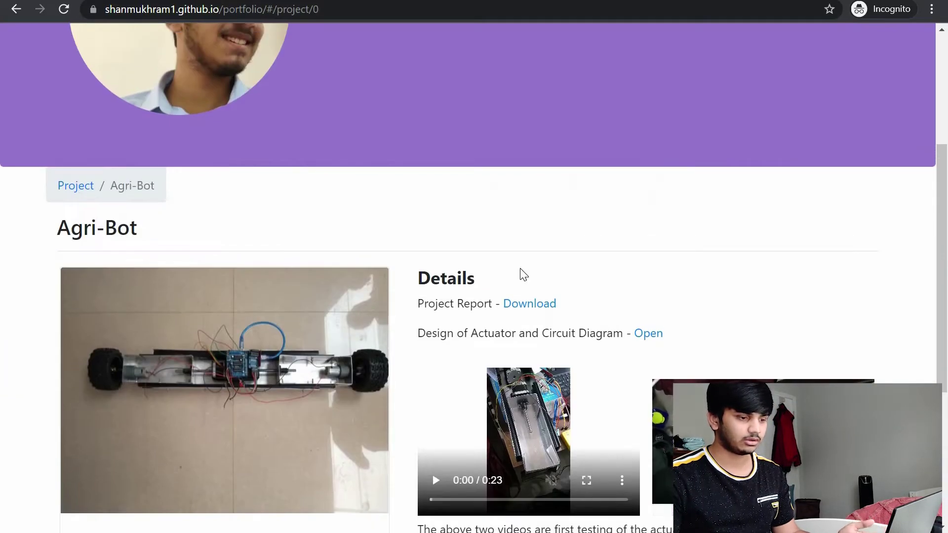
pyautogui.scroll(-5, 521, 273)
pyautogui.scroll(5, 496, 328)
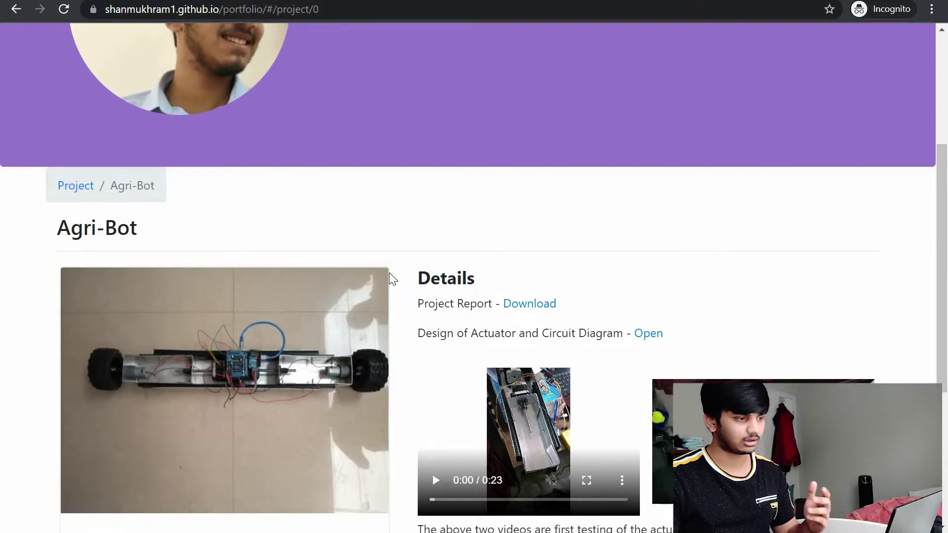
pyautogui.hotkey('alt', 'Left')
pyautogui.scroll(7, 309, 64)
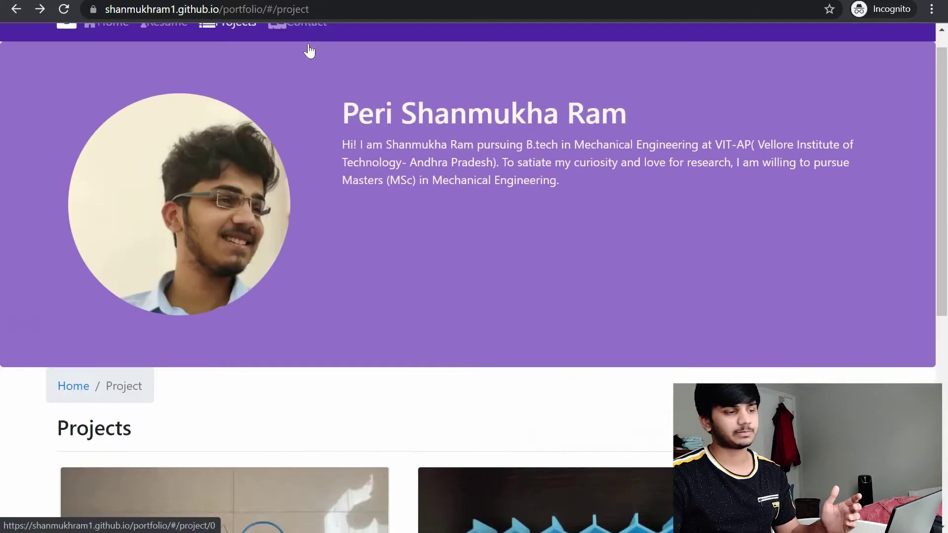
# - View the portfolio's Contact section, then open a blank new Incognito tab
pyautogui.click(307, 59)
pyautogui.scroll(-5, 245, 328)
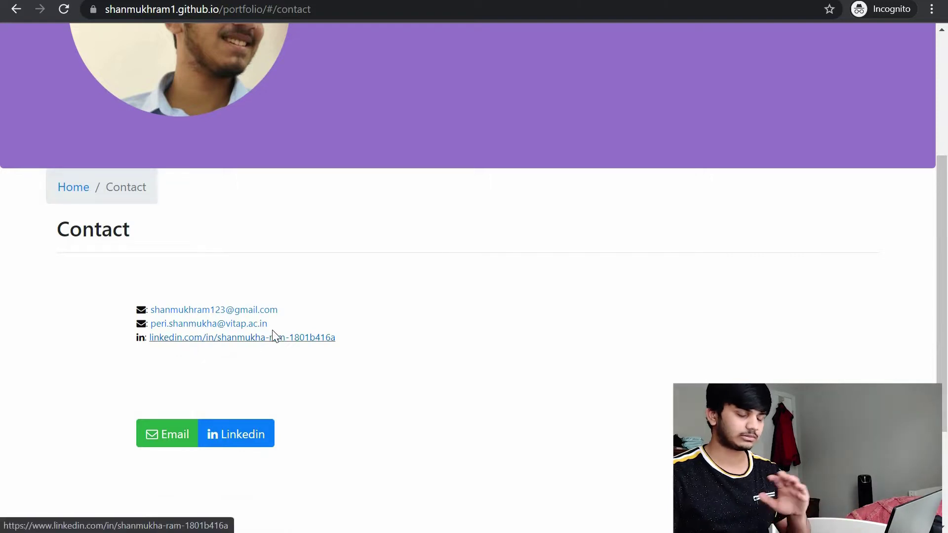
pyautogui.scroll(5, 275, 334)
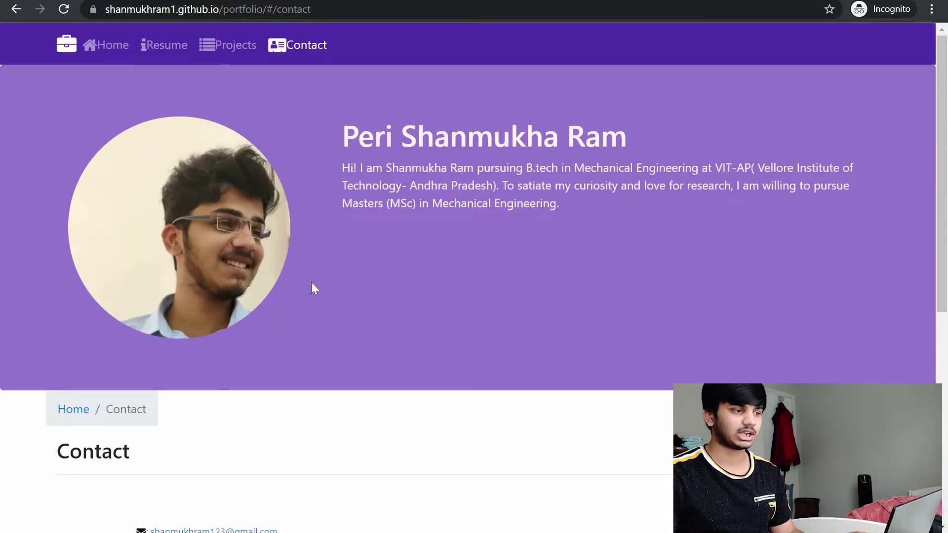
pyautogui.click(267, 1)
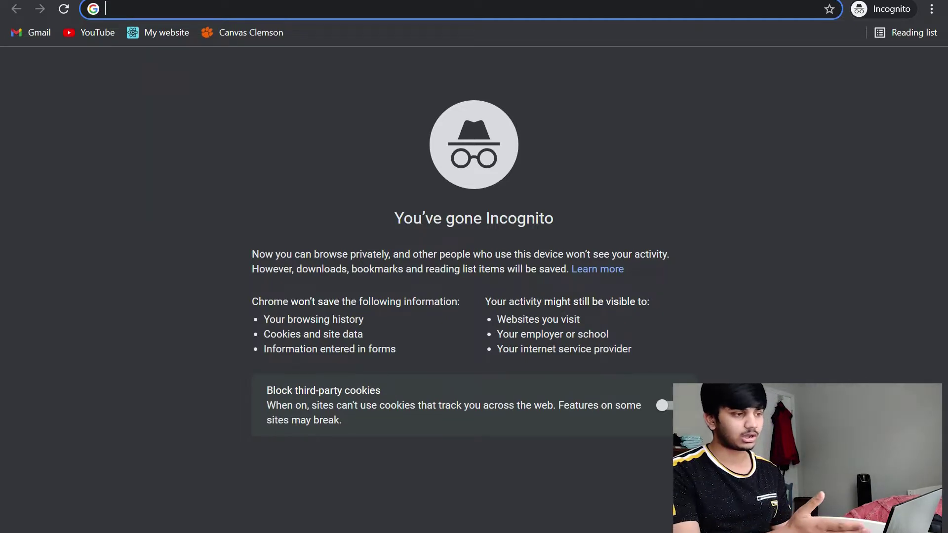
# - Return to the portfolio's contact page, then search Google for 'Wix' and open Wix.com
pyautogui.write('shanmukhram1.github.io/portfolio/#/contact')
pyautogui.press('Return')
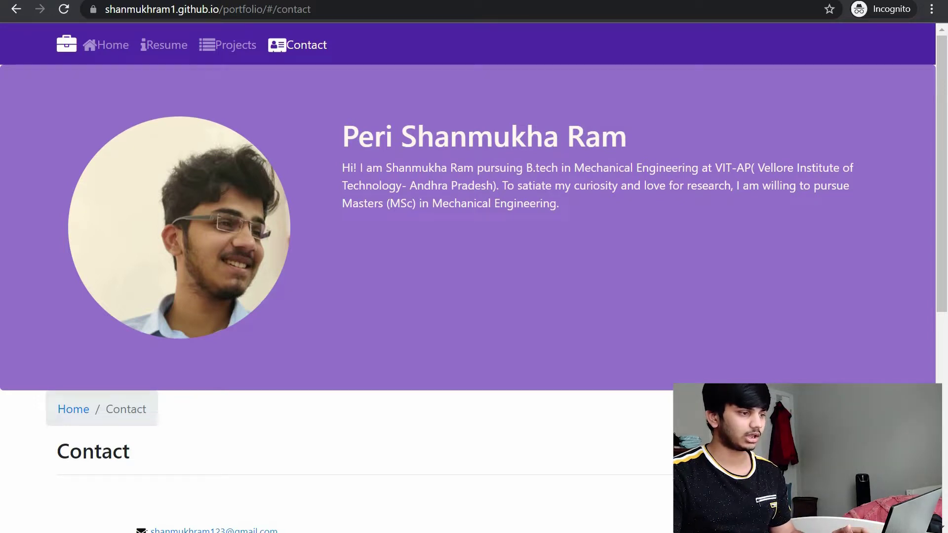
pyautogui.hotkey('ctrl', 't')
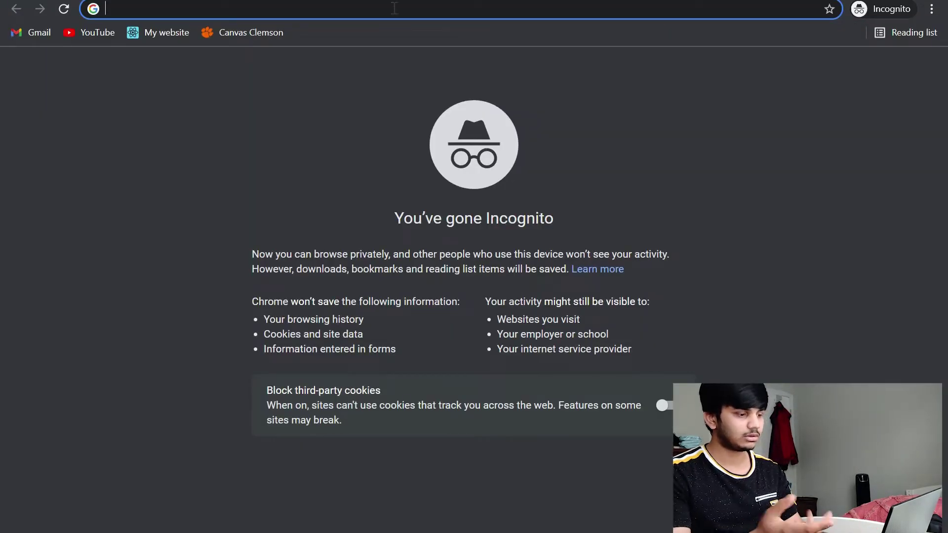
pyautogui.write('Wix')
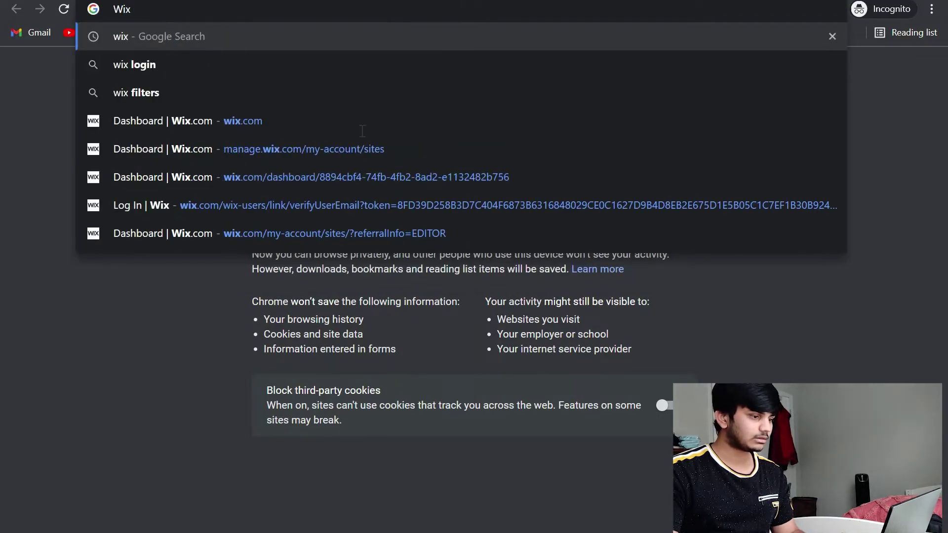
pyautogui.press('Return')
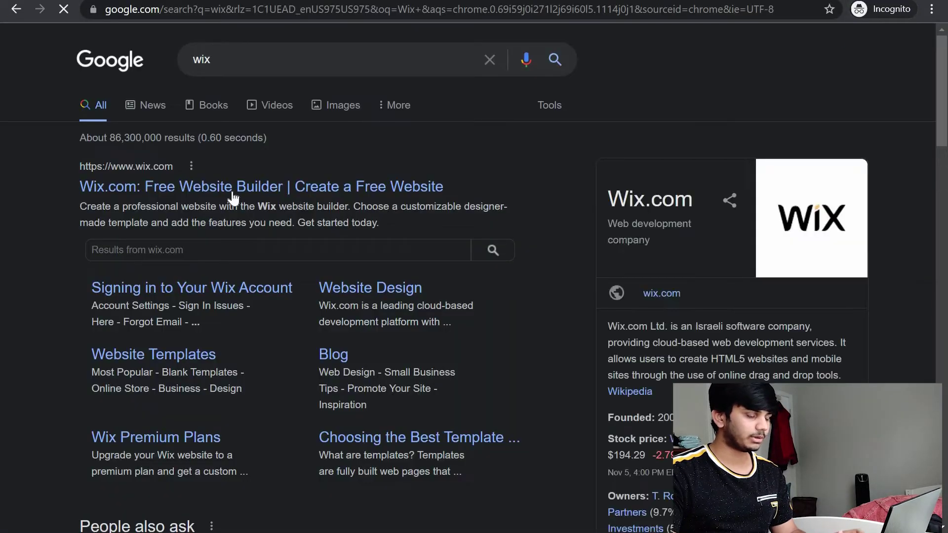
pyautogui.click(315, 177)
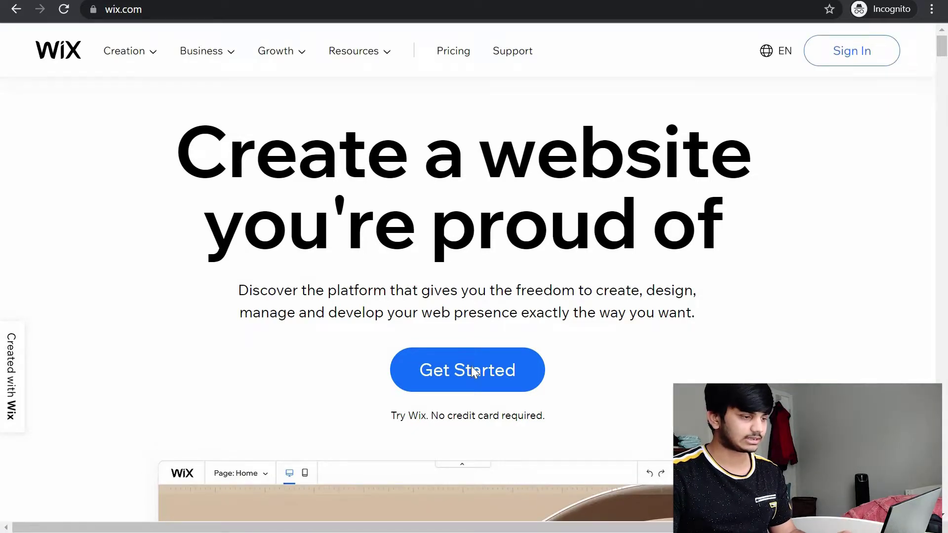
# - Sign up for a Wix account through Get Started using Google sign-in
pyautogui.click(487, 348)
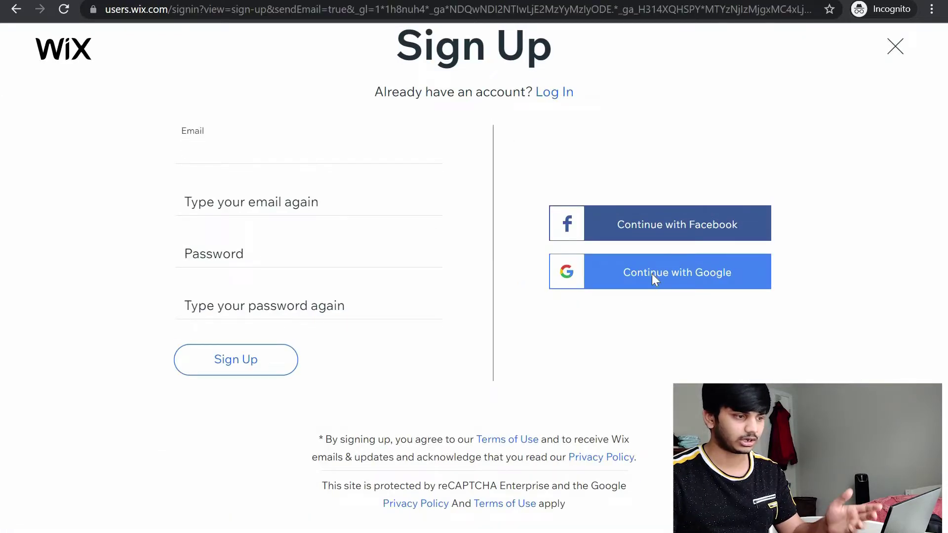
pyautogui.click(652, 271)
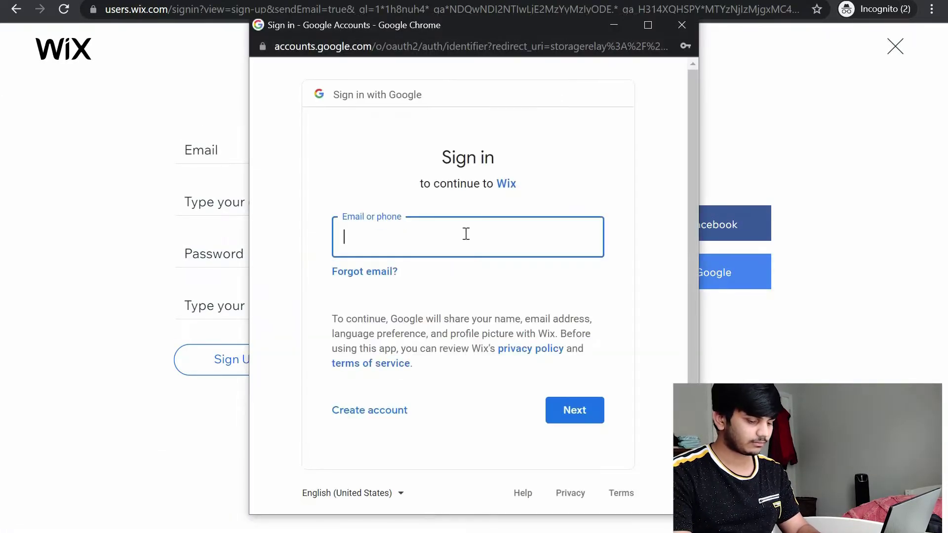
pyautogui.hotkey('ctrl', 'w')
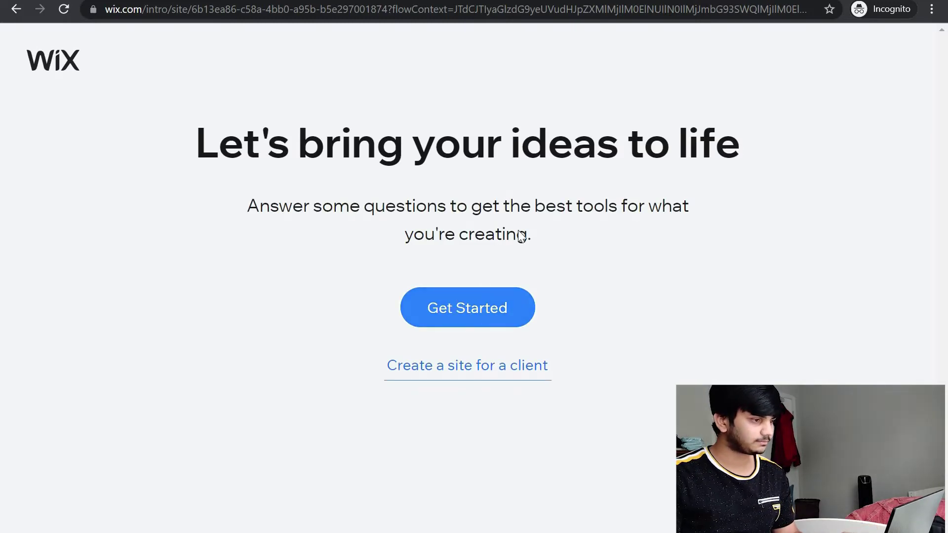
# - Begin the site questions, choose Portfolio as the site type, and name it 'myportfolio'
pyautogui.click(464, 296)
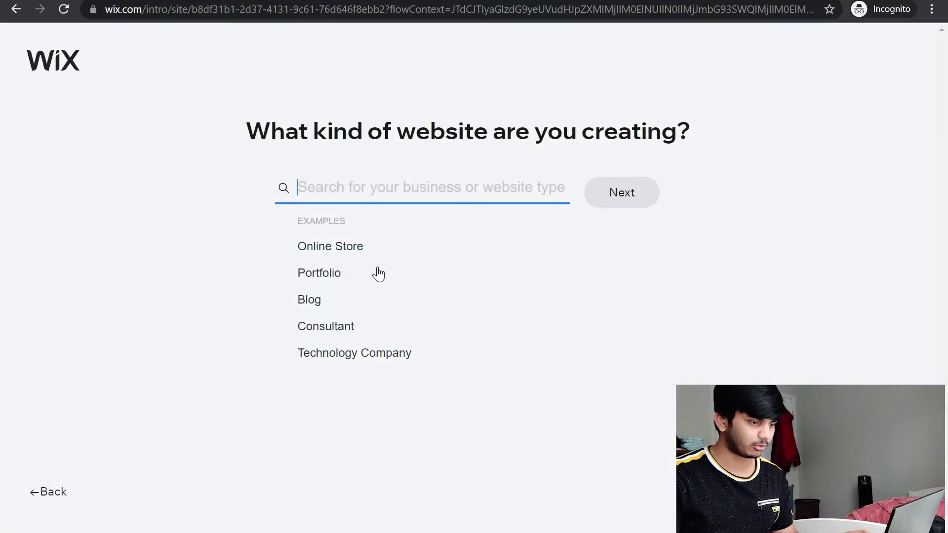
pyautogui.click(319, 273)
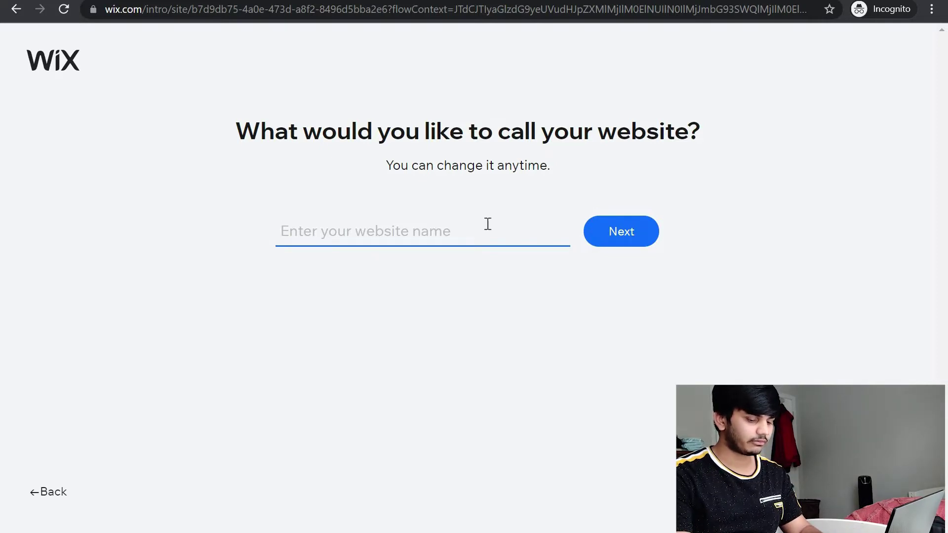
pyautogui.write('myportfolio')
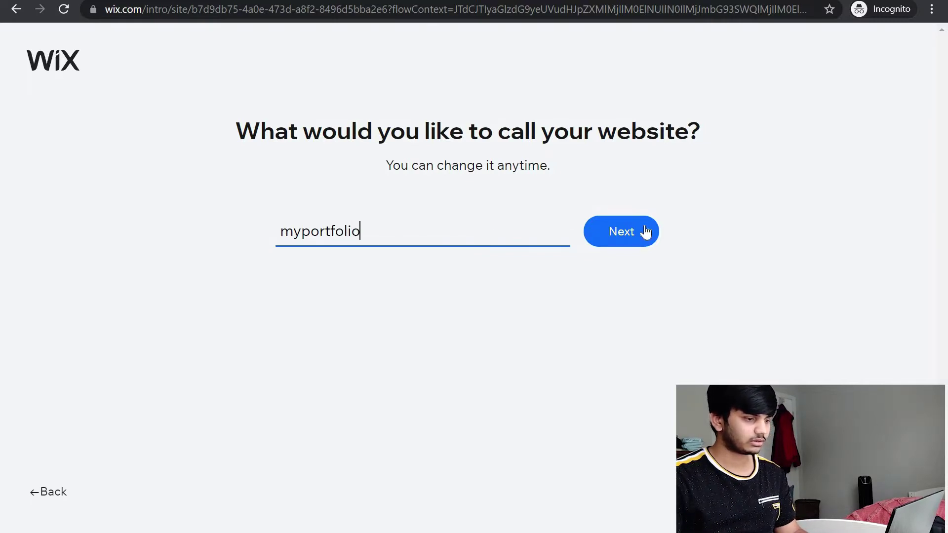
pyautogui.press('Return')
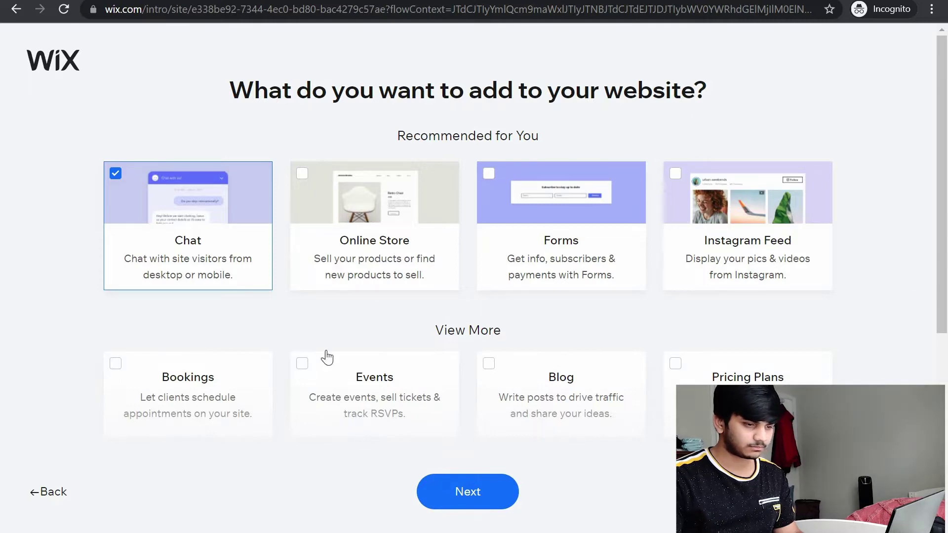
# - Continue with only Chat added and answer that this is the first website built
pyautogui.scroll(-1, 531, 273)
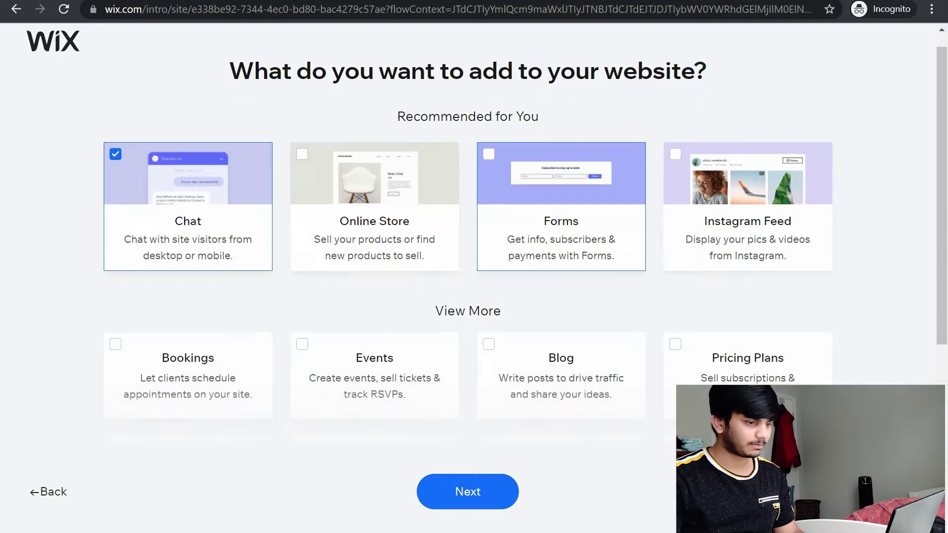
pyautogui.scroll(1, 584, 300)
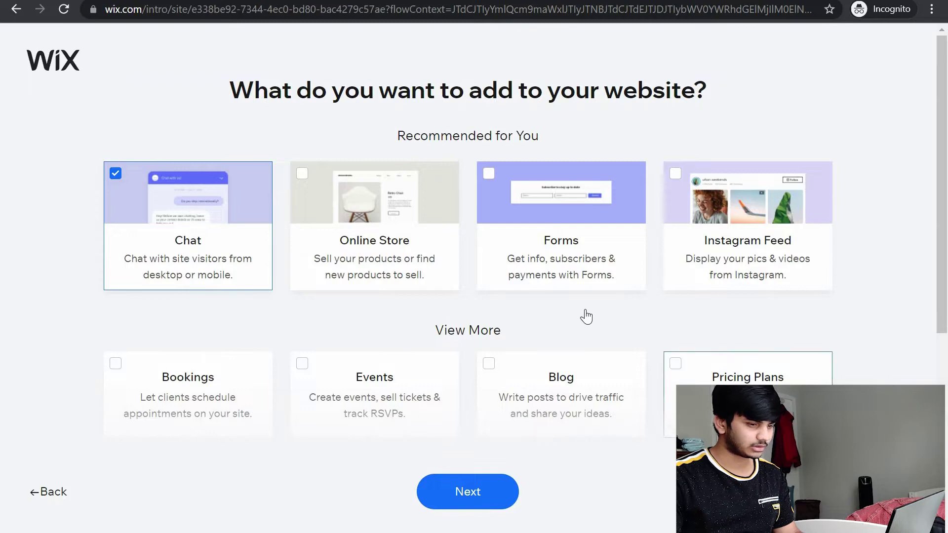
pyautogui.scroll(-4, 586, 317)
pyautogui.scroll(-1, 587, 317)
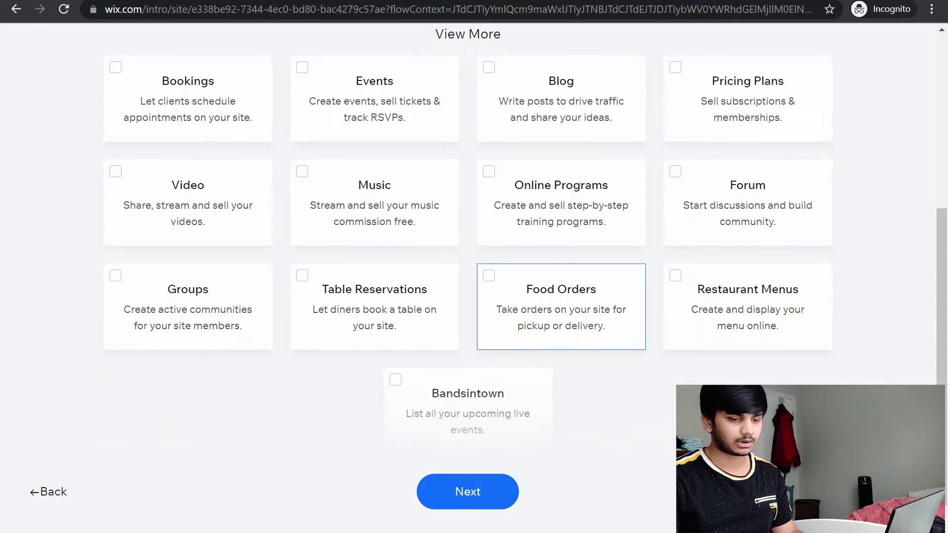
pyautogui.scroll(5, 586, 317)
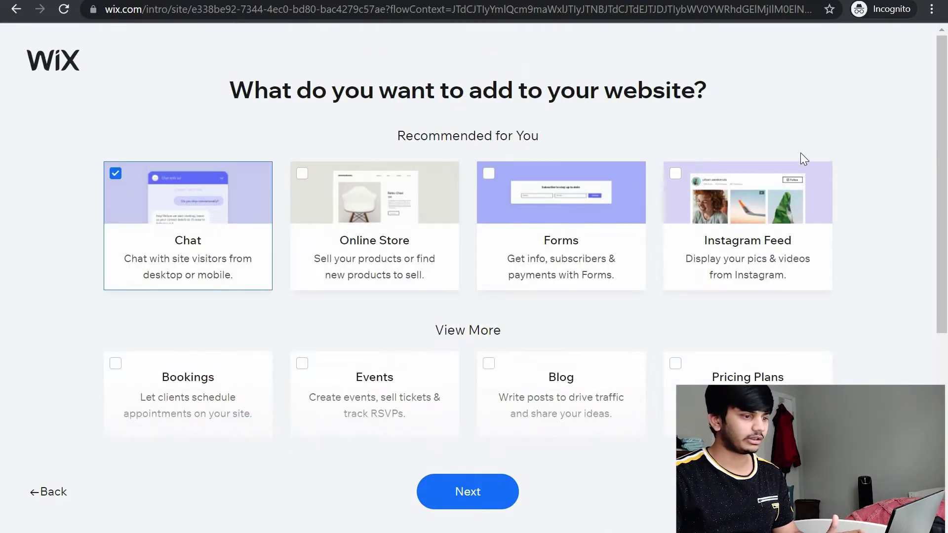
pyautogui.click(468, 492)
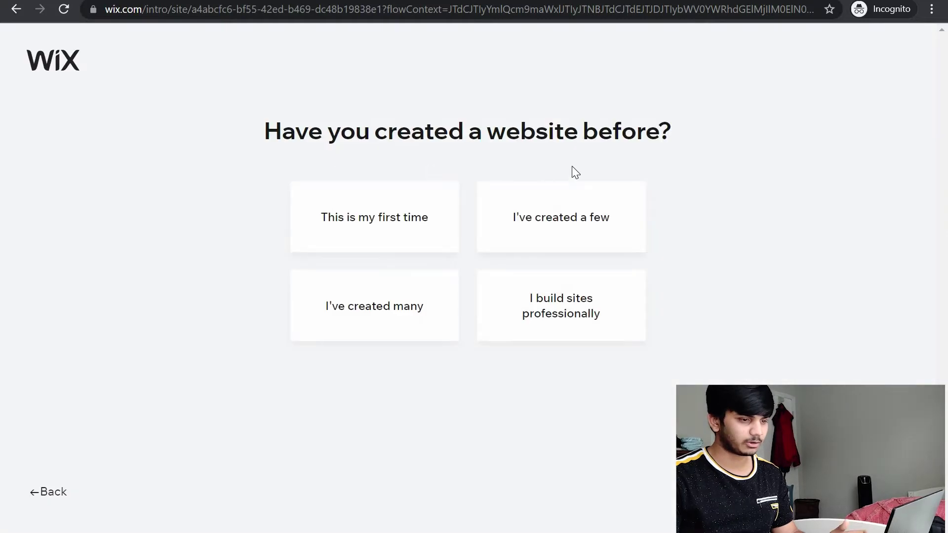
pyautogui.click(391, 205)
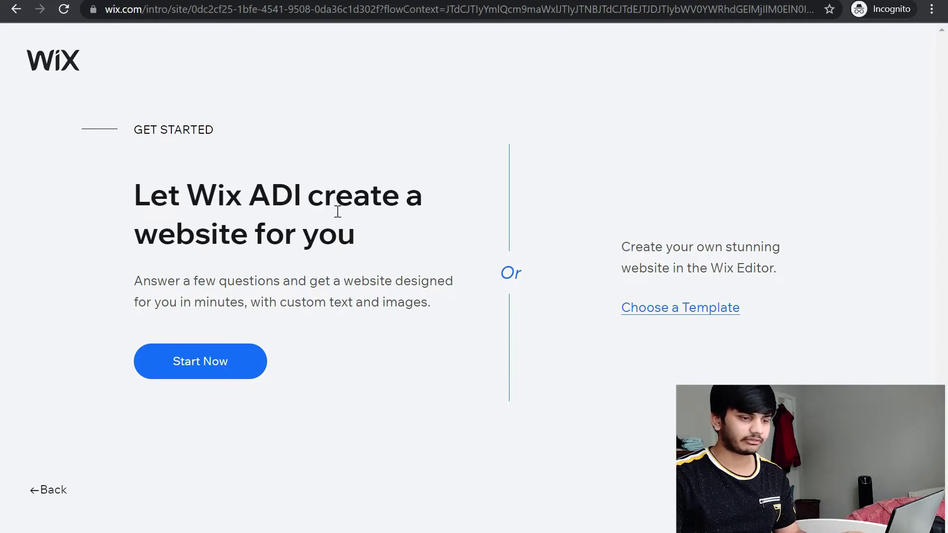
# - Browse the Portfolios templates in the gallery and open the Artist template for editing
pyautogui.click(676, 307)
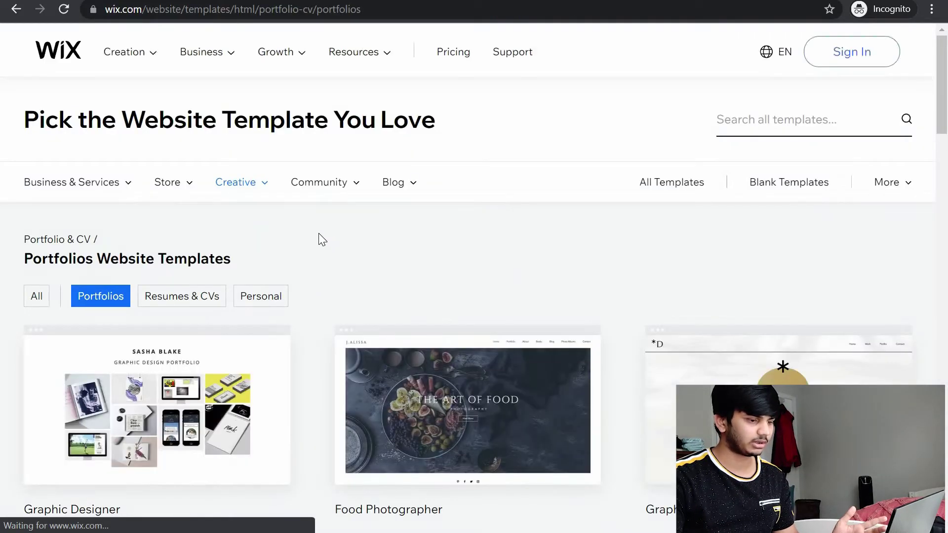
pyautogui.scroll(-3, 318, 235)
pyautogui.scroll(-3, 321, 240)
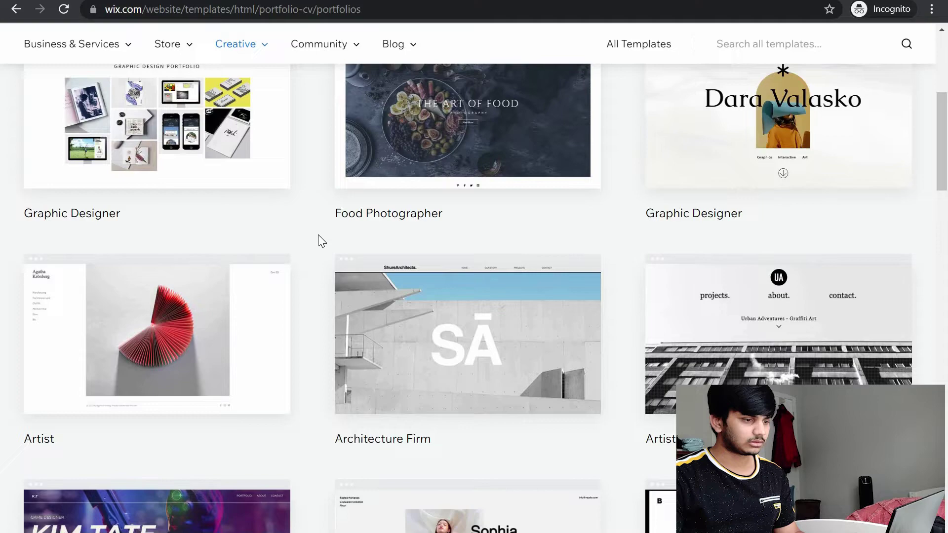
pyautogui.scroll(6, 318, 236)
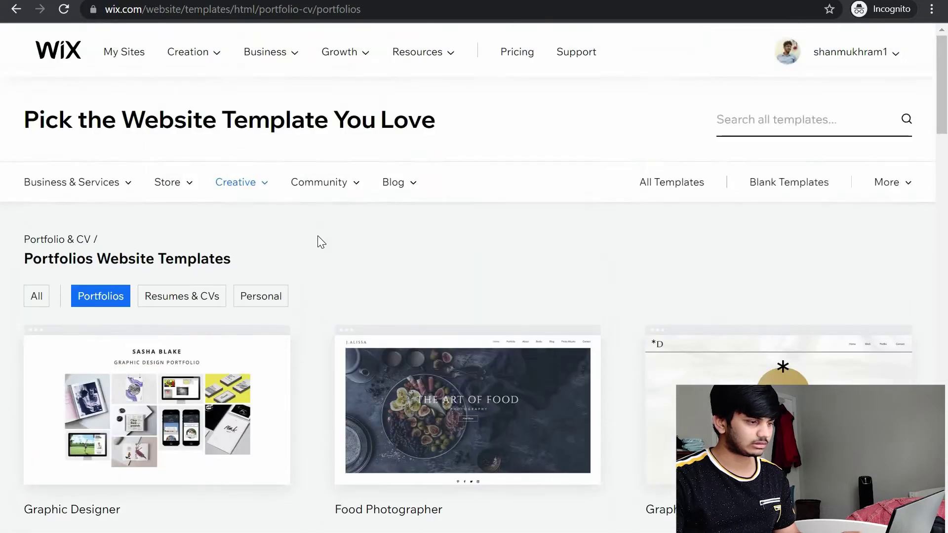
pyautogui.scroll(-12, 318, 235)
pyautogui.scroll(6, 318, 236)
pyautogui.scroll(-10, 318, 236)
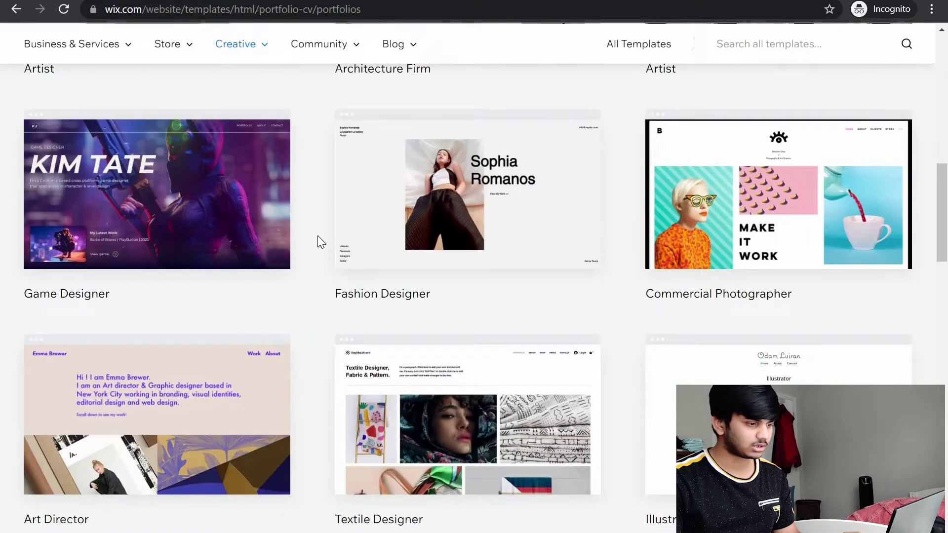
pyautogui.scroll(-3, 316, 236)
pyautogui.scroll(20, 316, 236)
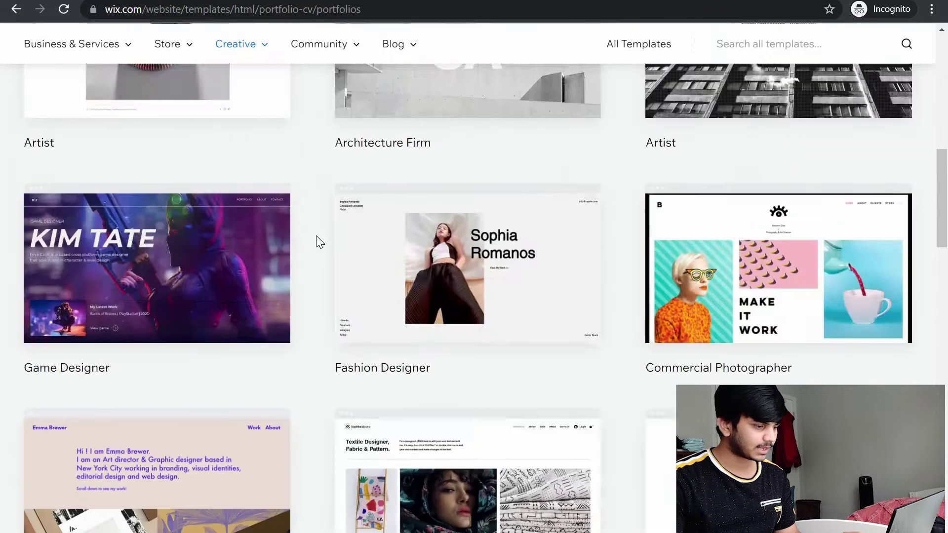
pyautogui.scroll(-5, 159, 273)
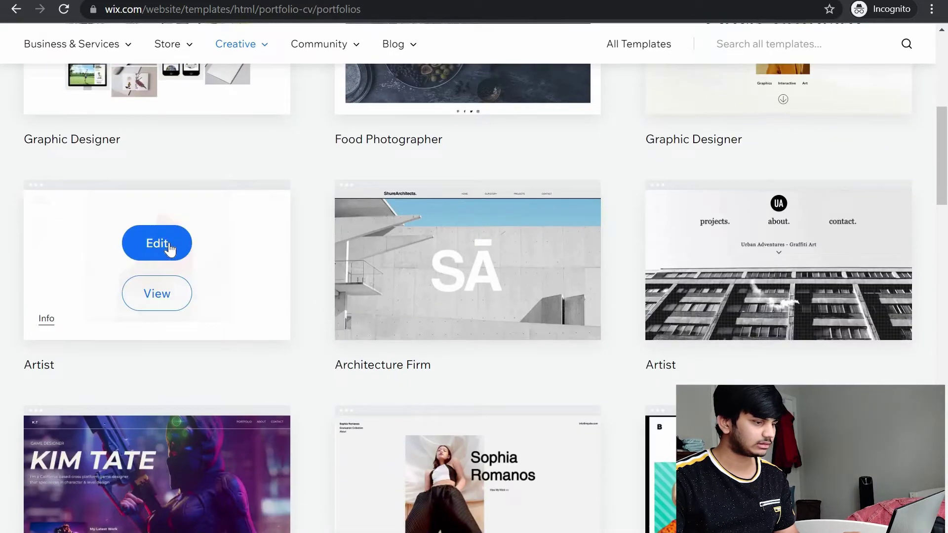
pyautogui.click(254, 237)
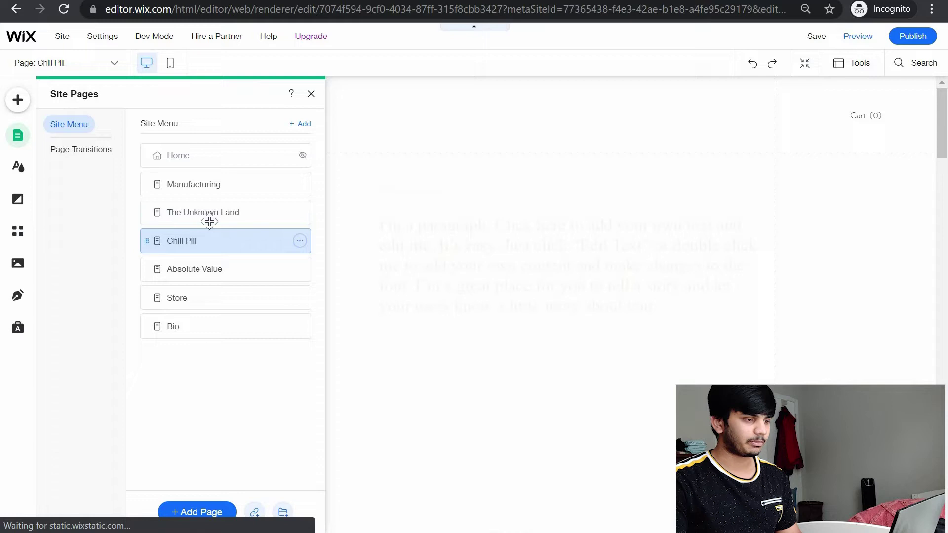
# - Show the Absolute Value page, then preview the site and visit its Manufacturing page
pyautogui.click(311, 95)
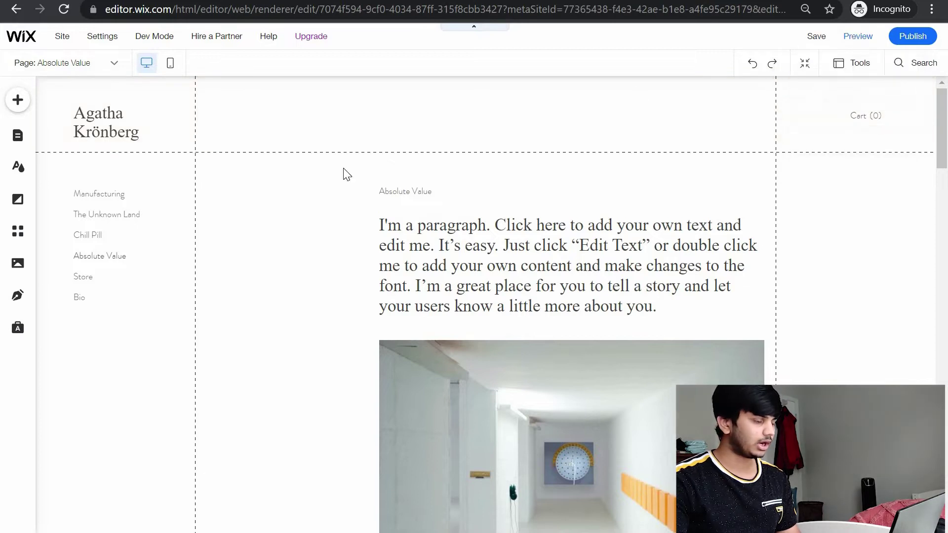
pyautogui.hotkey('ctrl', 'shift', 'p')
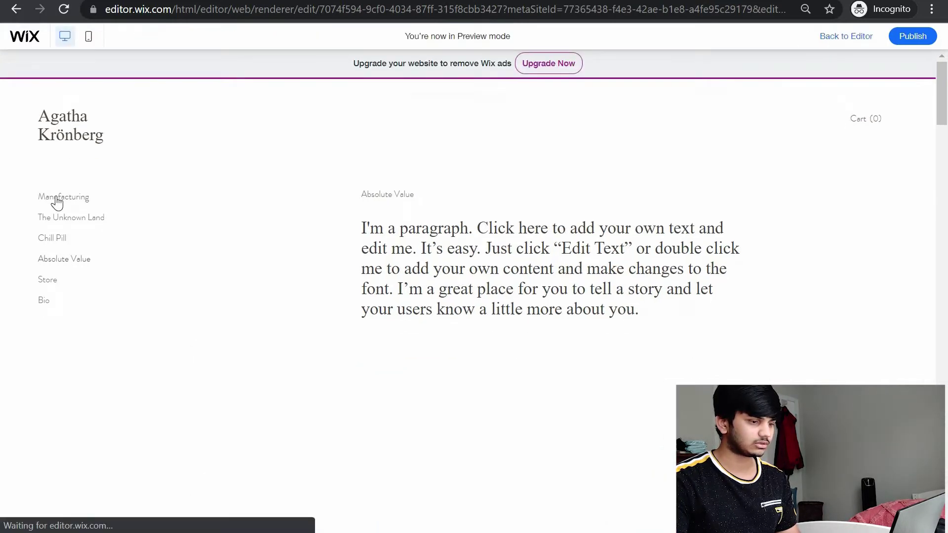
pyautogui.click(58, 200)
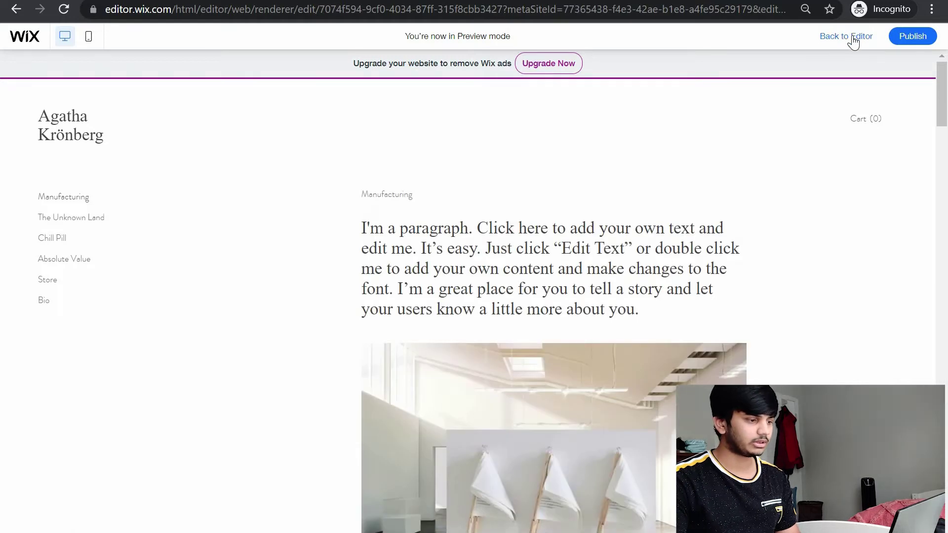
# - Exit Preview back to the editor, open the site's page list, and start adding a new page
pyautogui.click(82, 197)
pyautogui.hotkey('ctrl', 'shift', 'p')
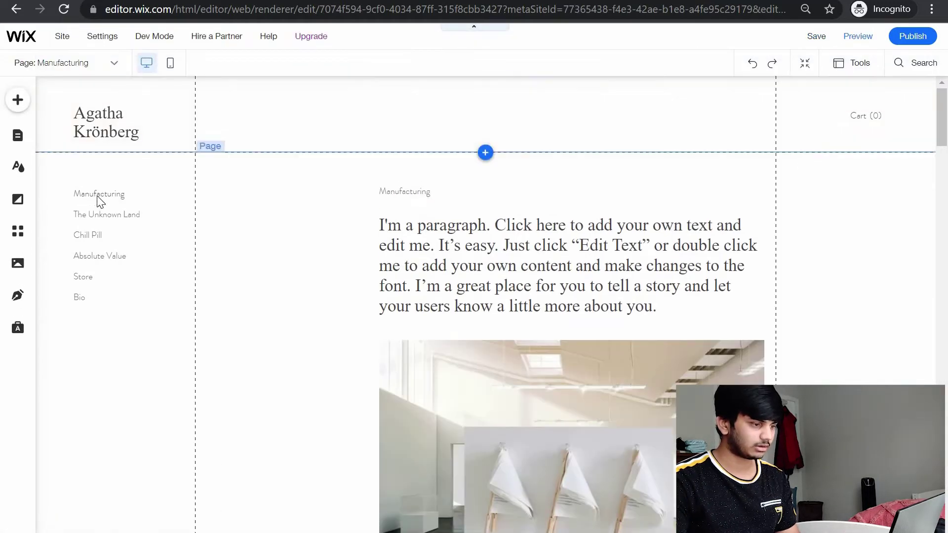
pyautogui.click(114, 245)
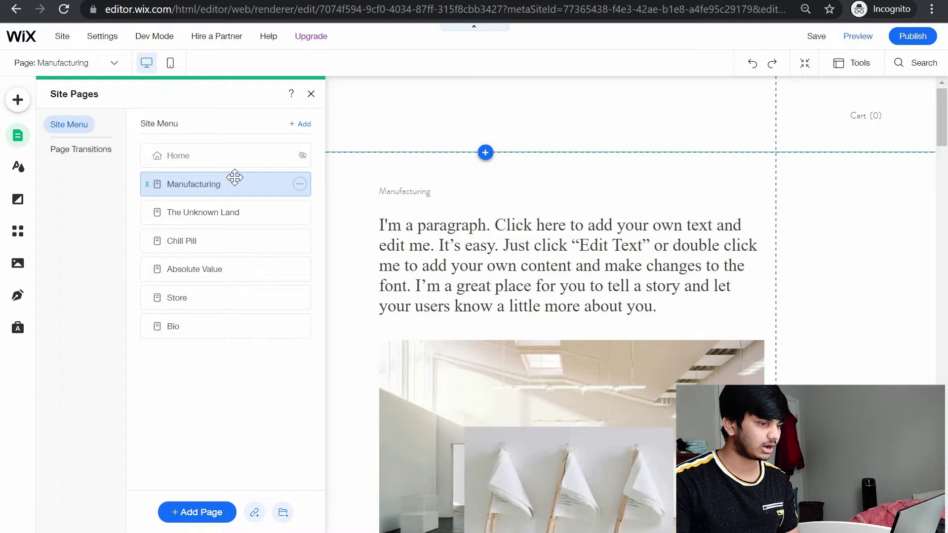
pyautogui.click(303, 124)
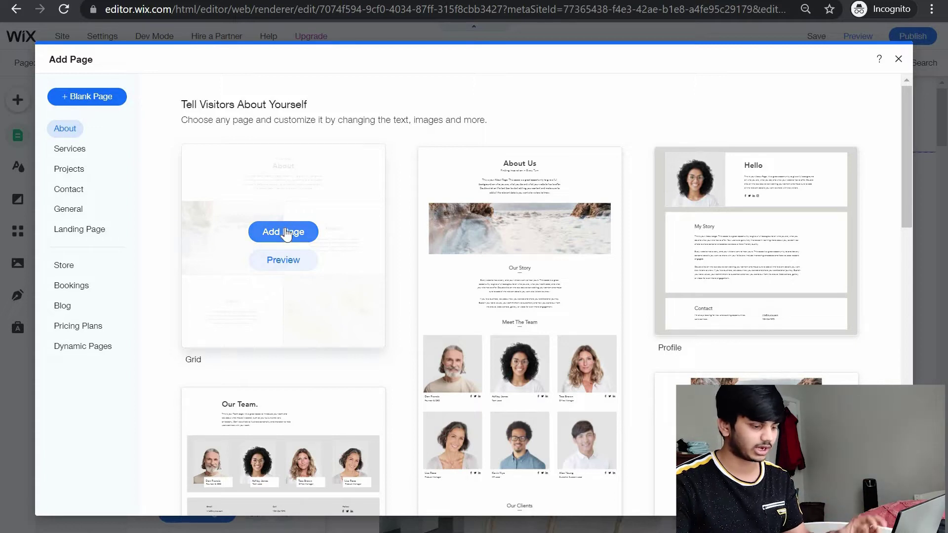
# - Add the Grid About page named 'Page extra', then switch to the Home page
pyautogui.click(283, 232)
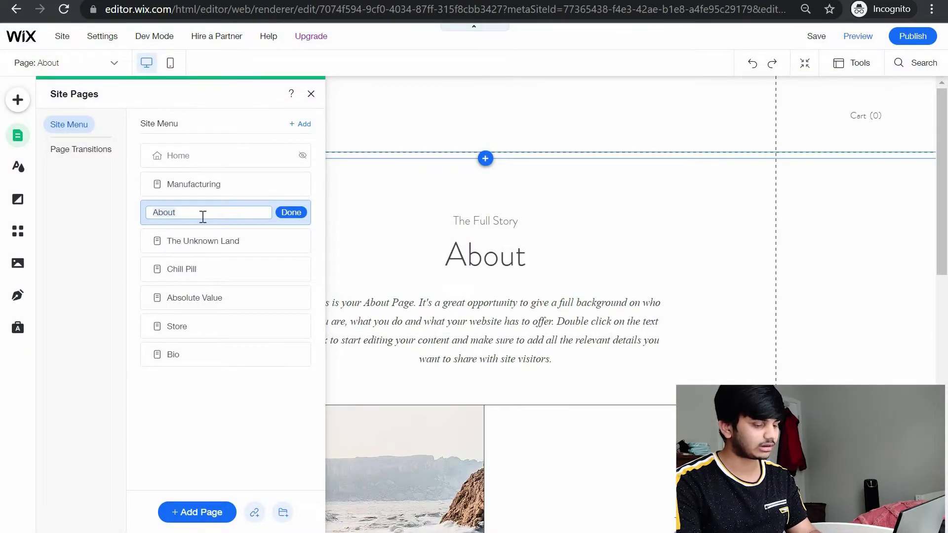
pyautogui.click(298, 217)
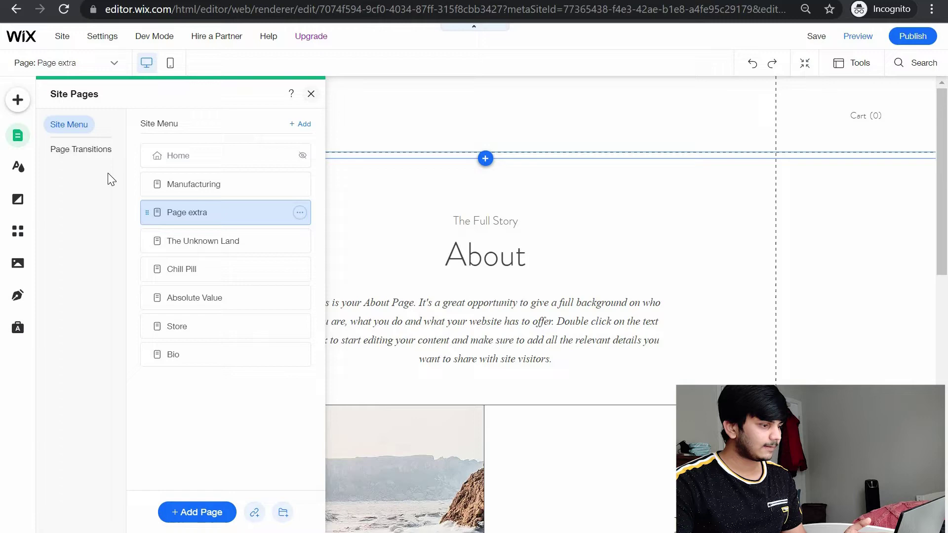
pyautogui.click(18, 135)
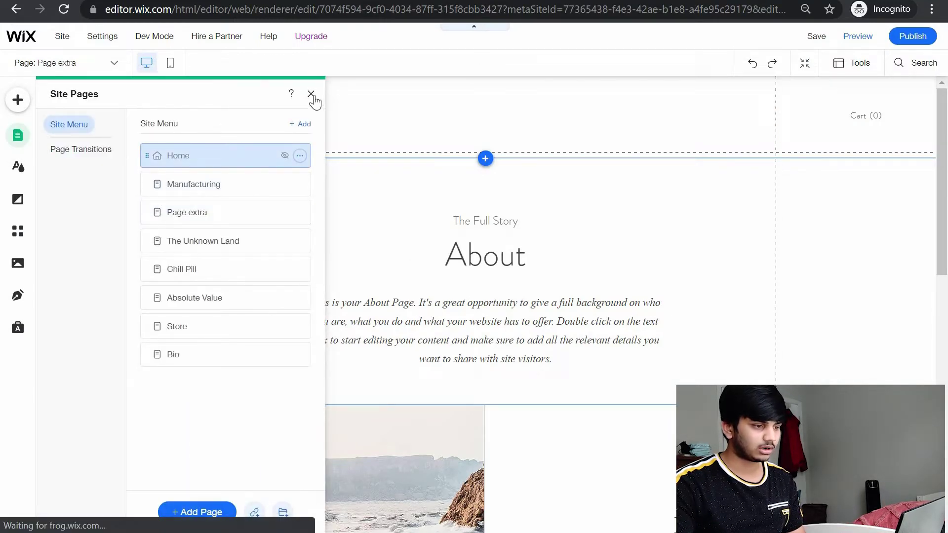
pyautogui.click(311, 94)
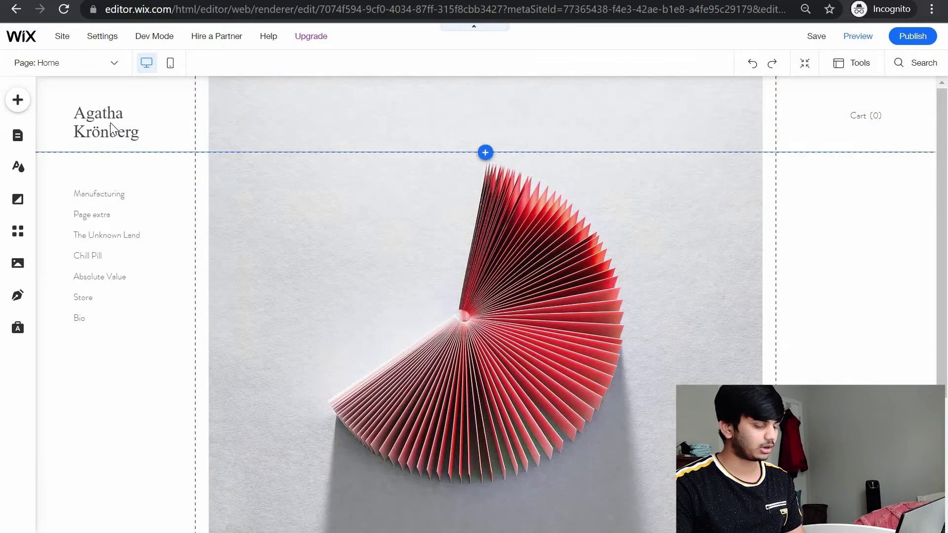
# - Replace the header name text with the owner's name, then select the red fan background image
pyautogui.click(109, 124)
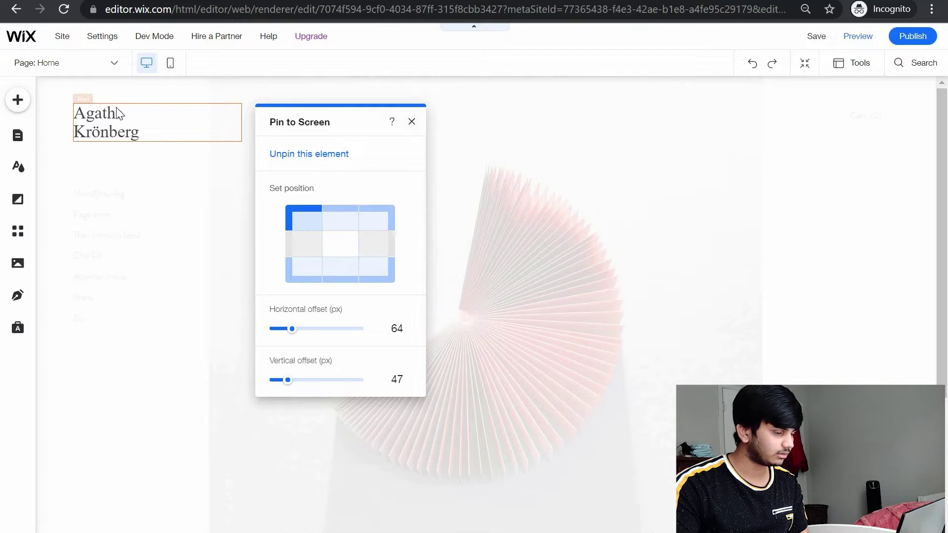
pyautogui.click(119, 114)
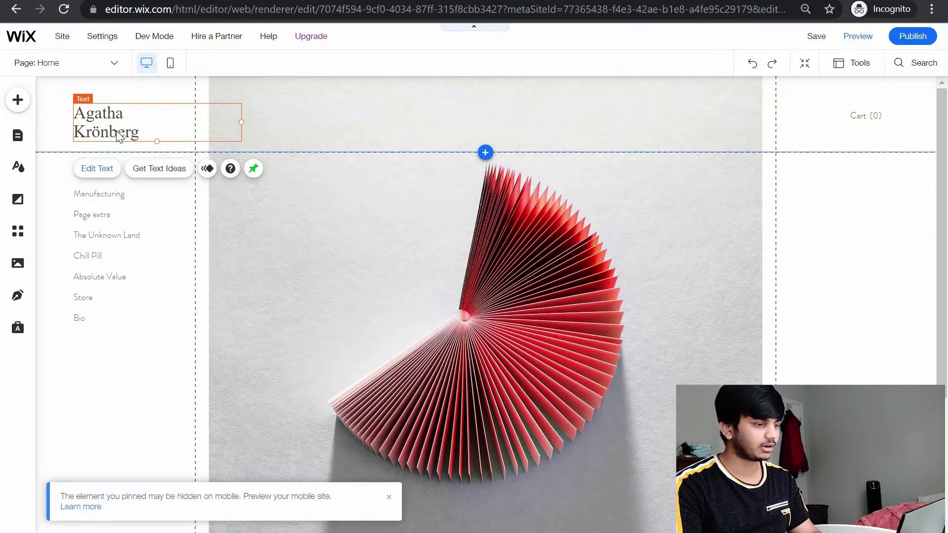
pyautogui.doubleClick(119, 136)
pyautogui.write('Shanmukha Ram')
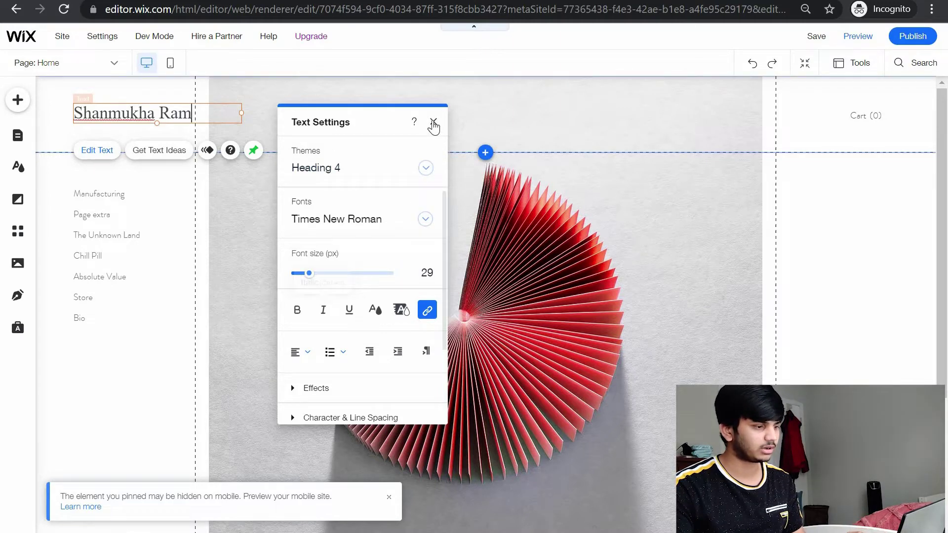
pyautogui.press('Escape')
pyautogui.click(390, 215)
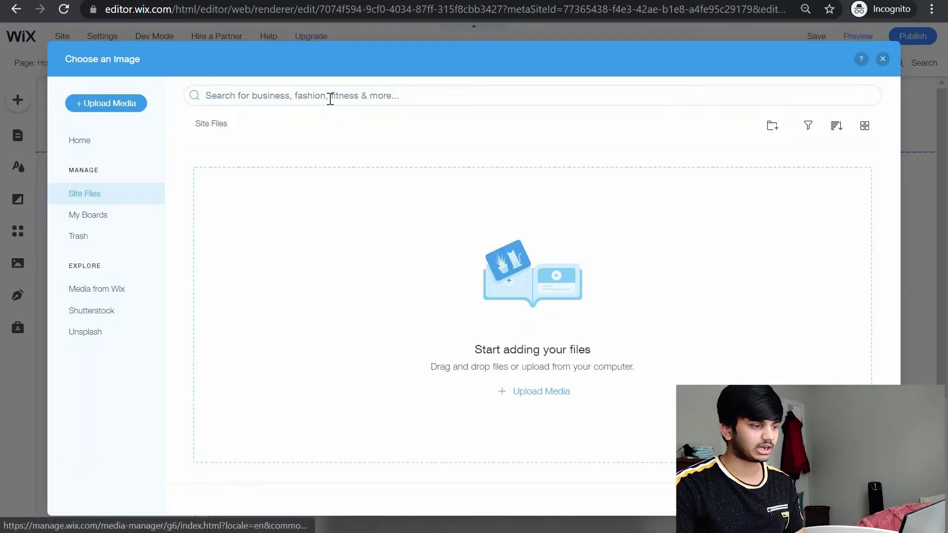
# - Start uploading a replacement image from the computer, cancel it, and close the image chooser unchanged
pyautogui.click(117, 103)
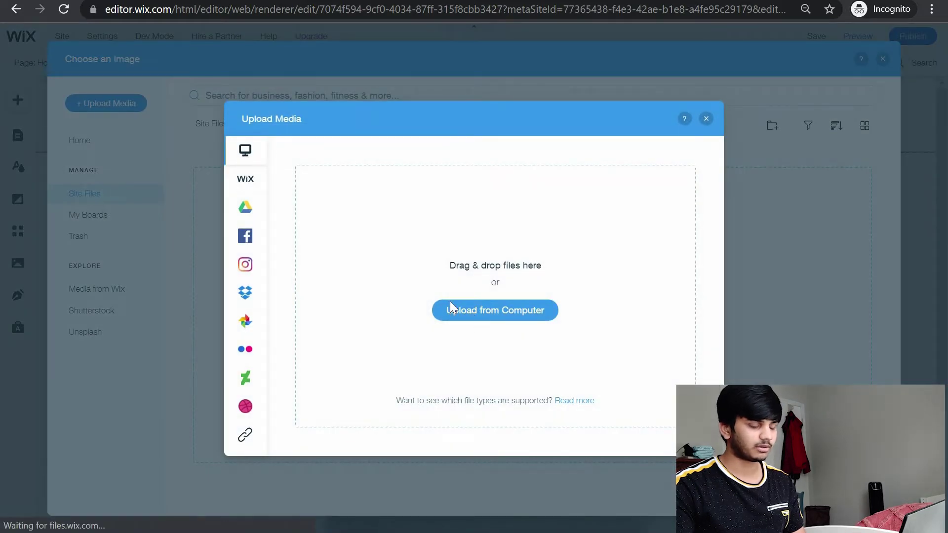
pyautogui.click(450, 305)
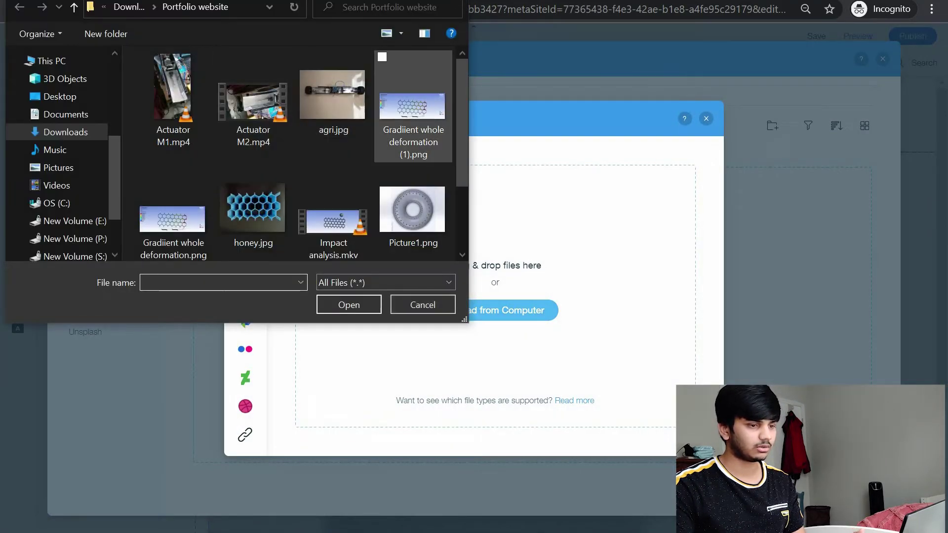
pyautogui.press('Escape')
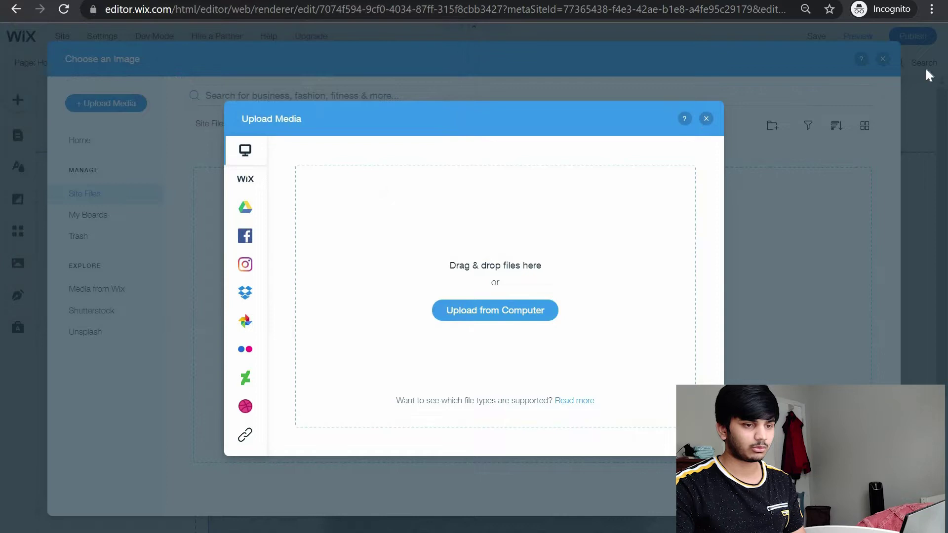
pyautogui.click(892, 59)
pyautogui.click(883, 59)
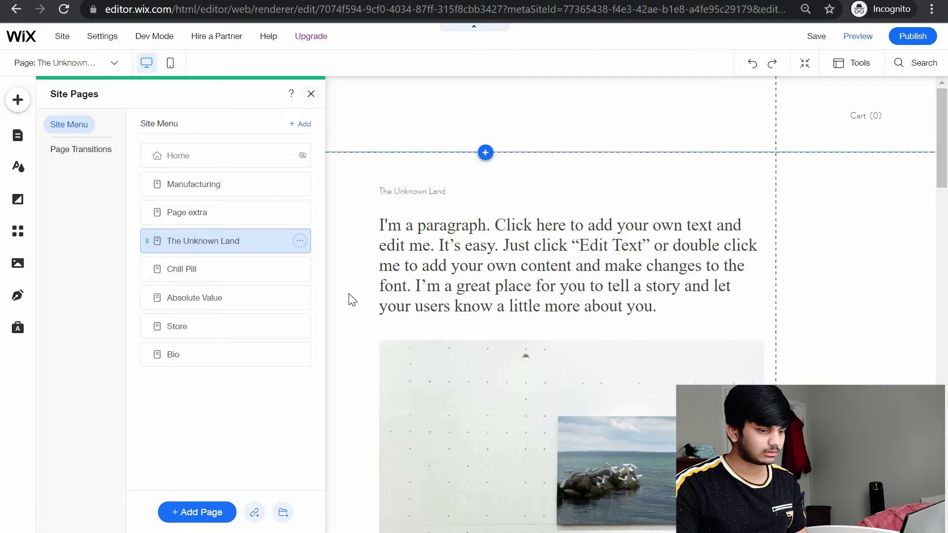
# - Close the page list to bring The Unknown Land page into view
pyautogui.click(349, 300)
pyautogui.scroll(-15, 349, 299)
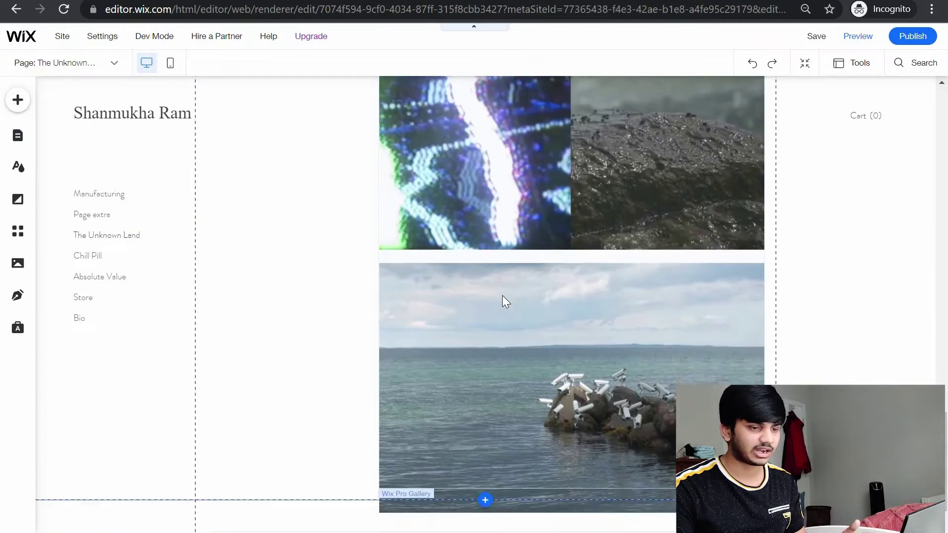
pyautogui.scroll(15, 501, 302)
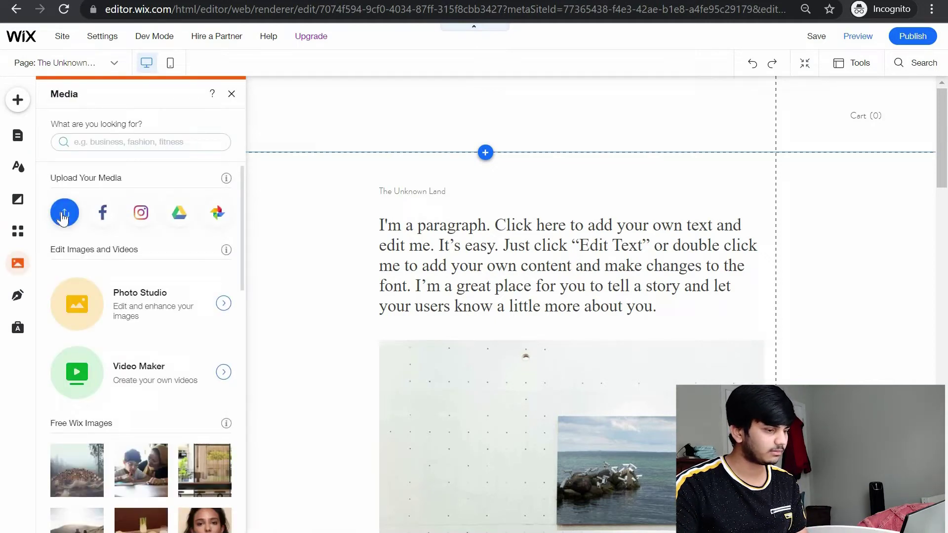
# - Back out of the media upload picker and close the Media panel
pyautogui.click(65, 215)
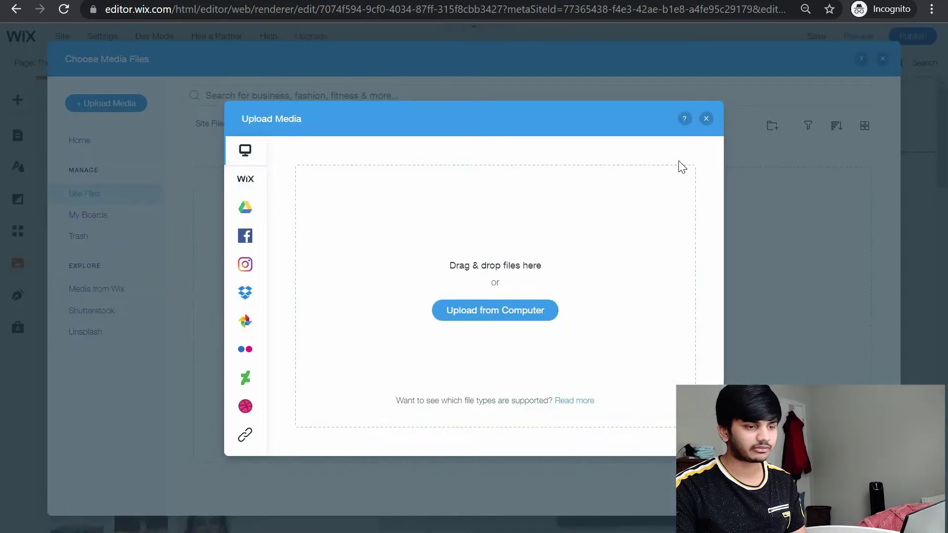
pyautogui.click(886, 62)
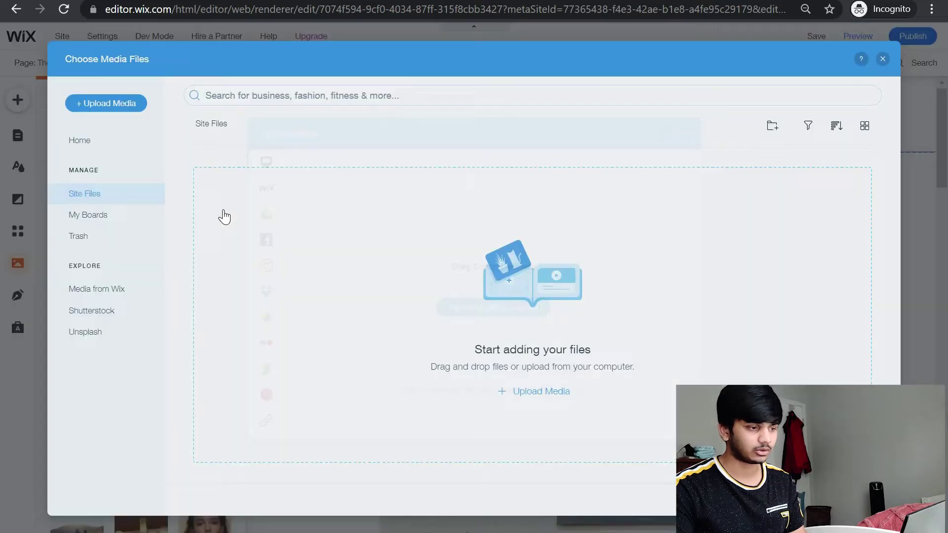
pyautogui.press('Escape')
pyautogui.click(372, 303)
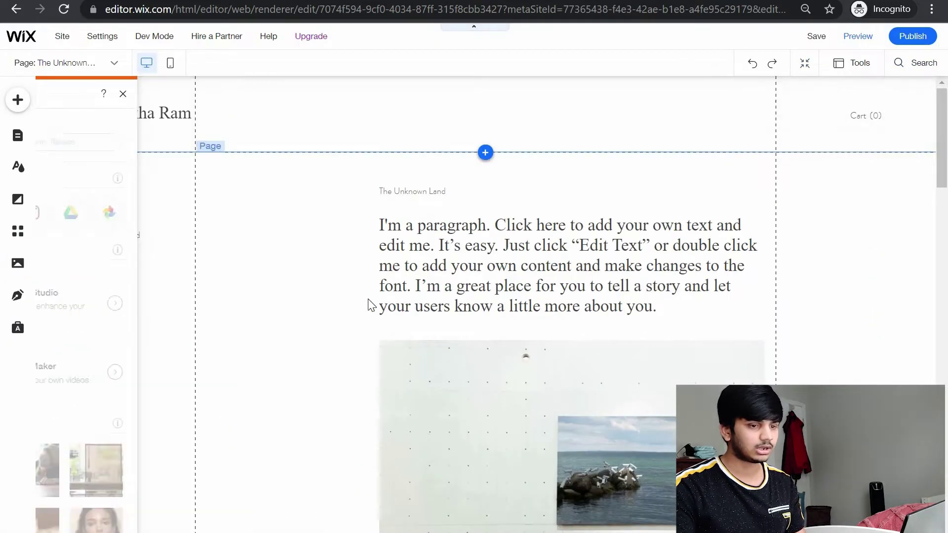
pyautogui.scroll(-2, 360, 296)
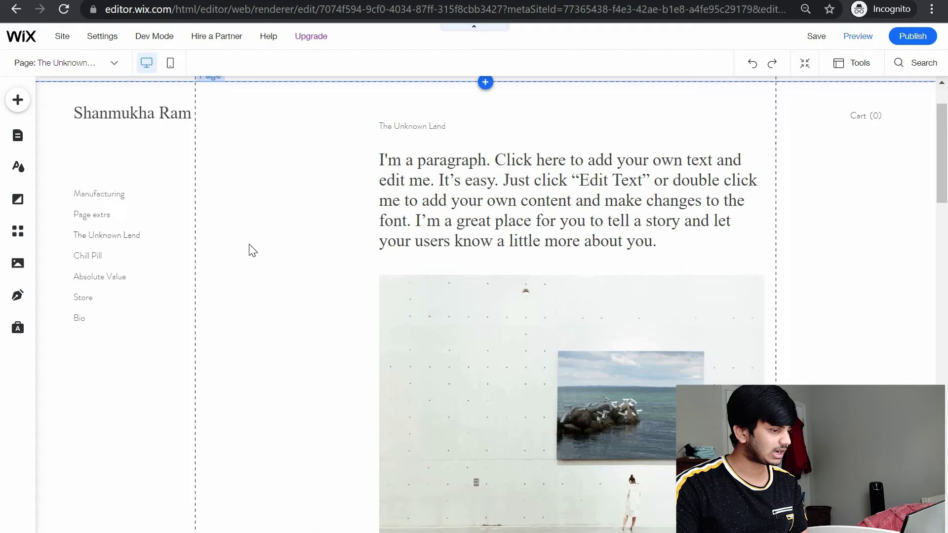
pyautogui.scroll(2, 8, 186)
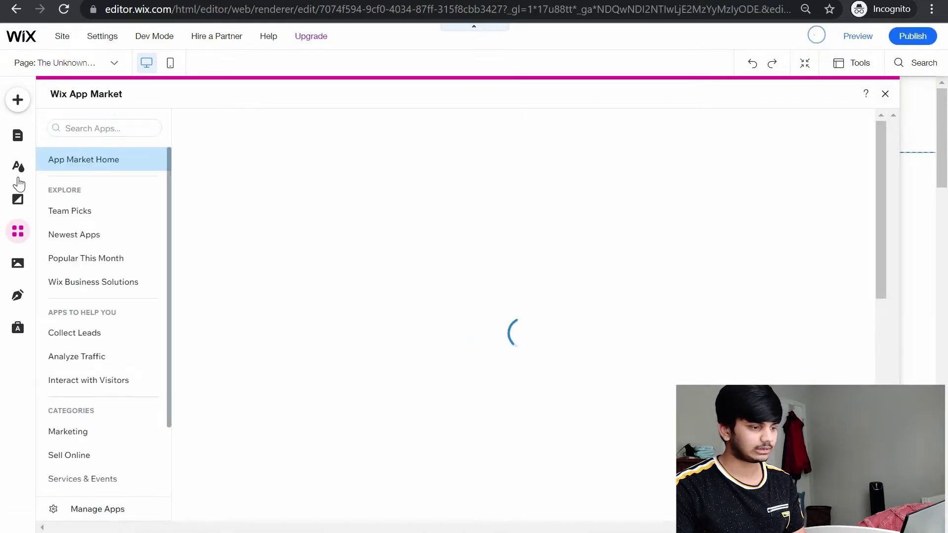
pyautogui.scroll(-10, 806, 144)
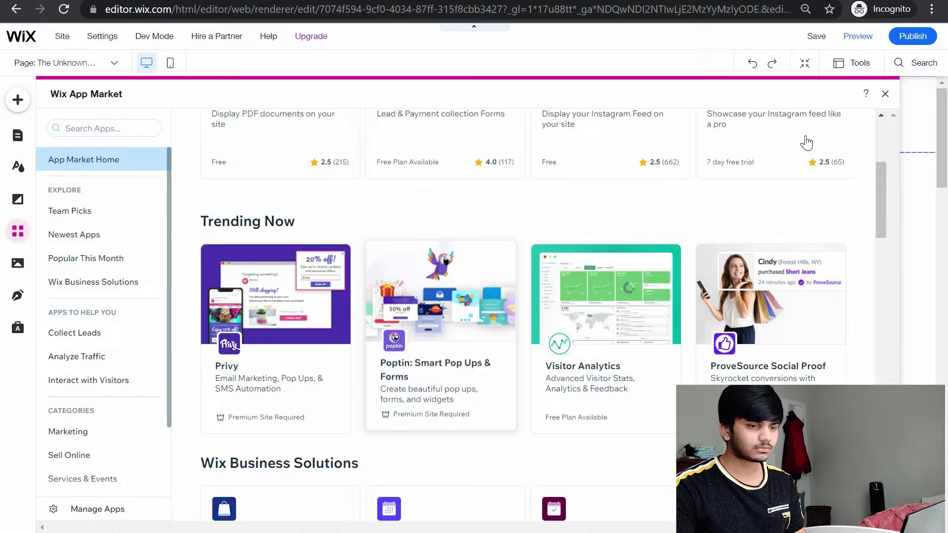
pyautogui.click(885, 94)
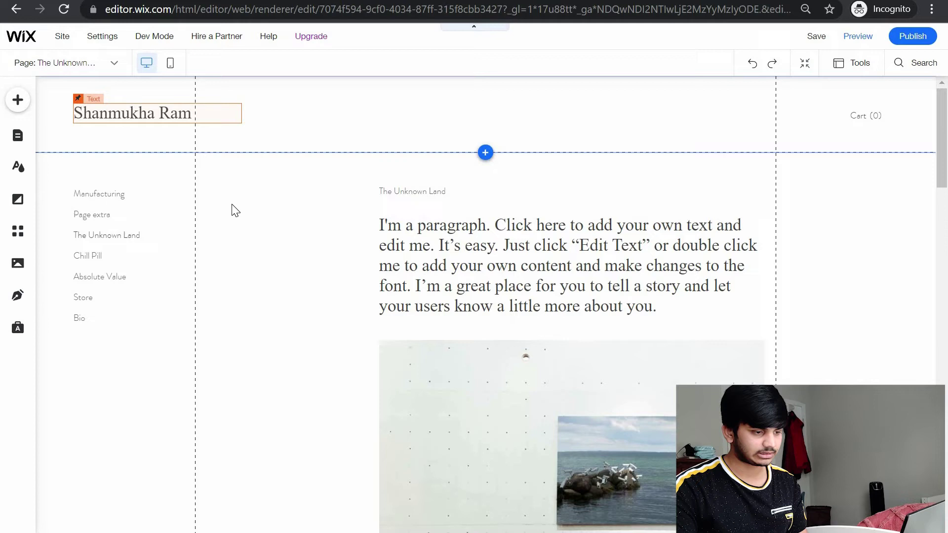
# - Replace the placeholder paragraph text with 'I am a youtuber'
pyautogui.click(597, 253)
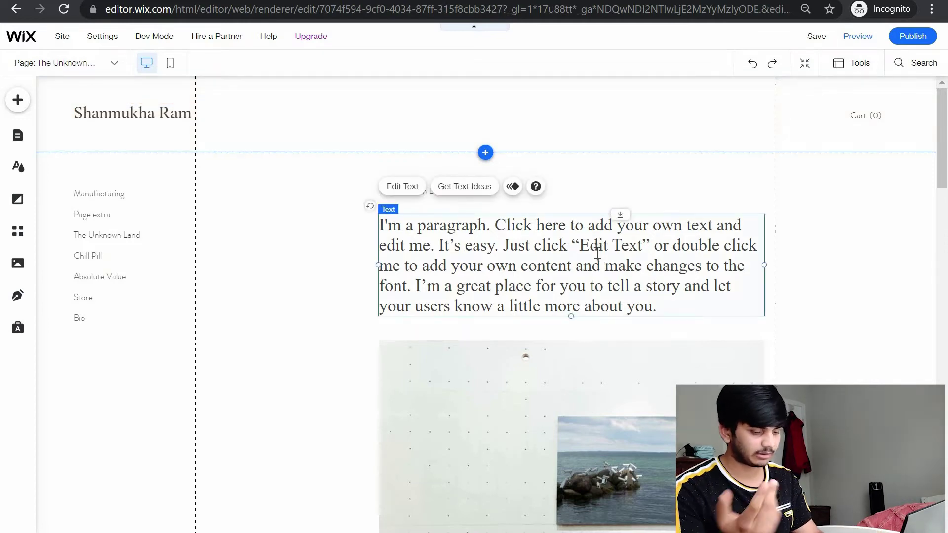
pyautogui.click(597, 253)
pyautogui.write('I am a youtub')
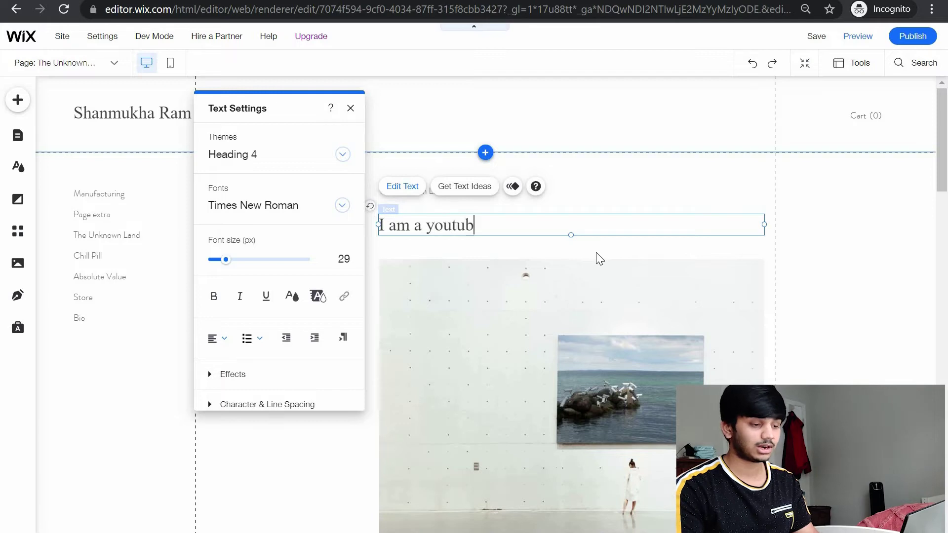
pyautogui.write('e')
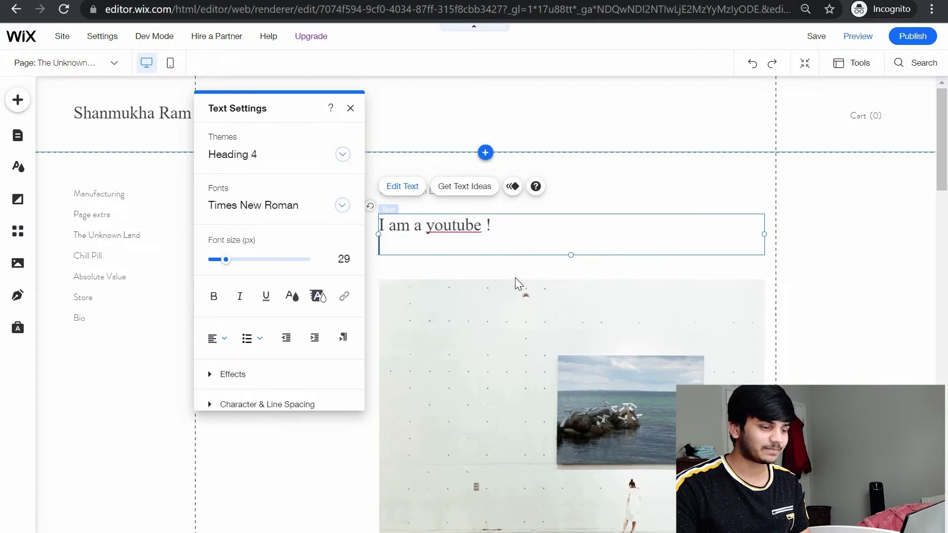
pyautogui.write('r')
pyautogui.click(475, 178)
pyautogui.scroll(-2, 475, 178)
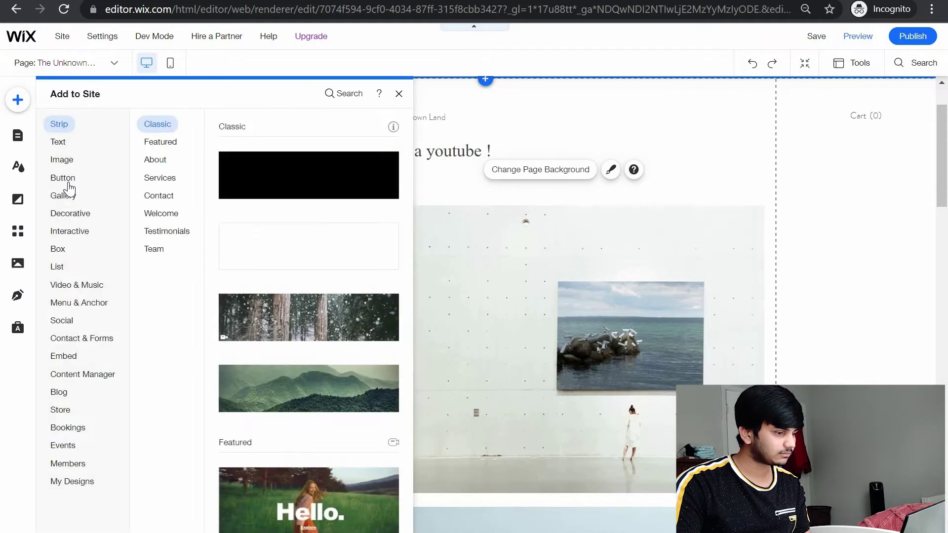
# - Place a blue themed button beside the page menu labelled 'Youtube channel link'
pyautogui.moveTo(68, 186)
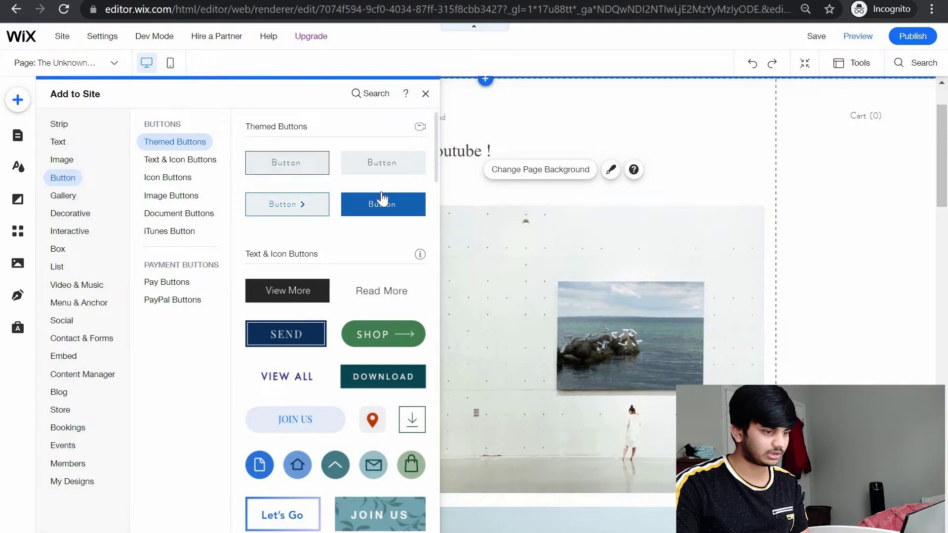
pyautogui.click(493, 289)
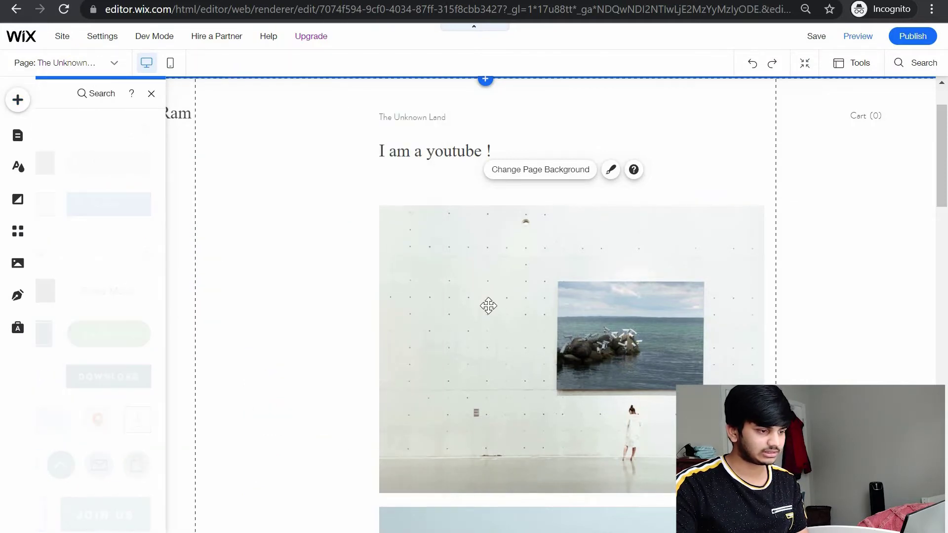
pyautogui.moveTo(458, 302); pyautogui.dragTo(238, 189)
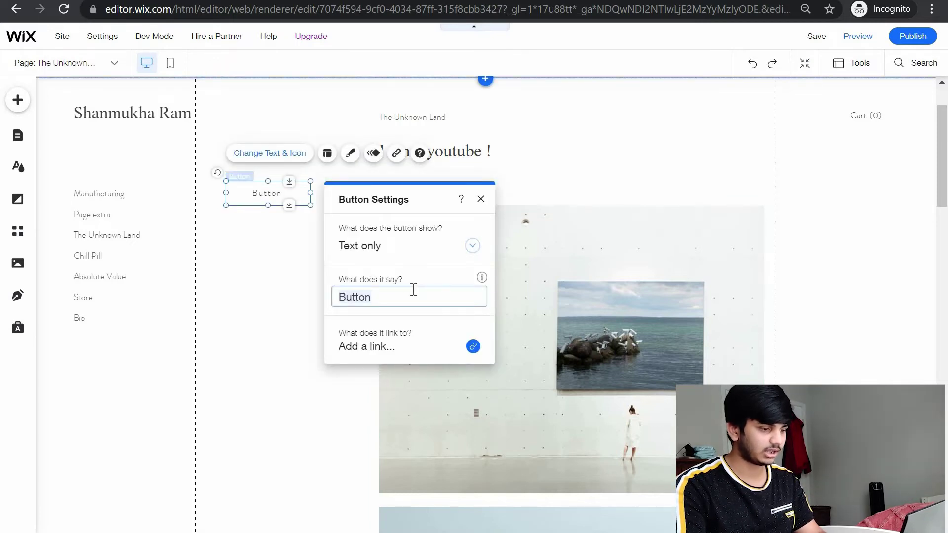
pyautogui.write('Youtube channel')
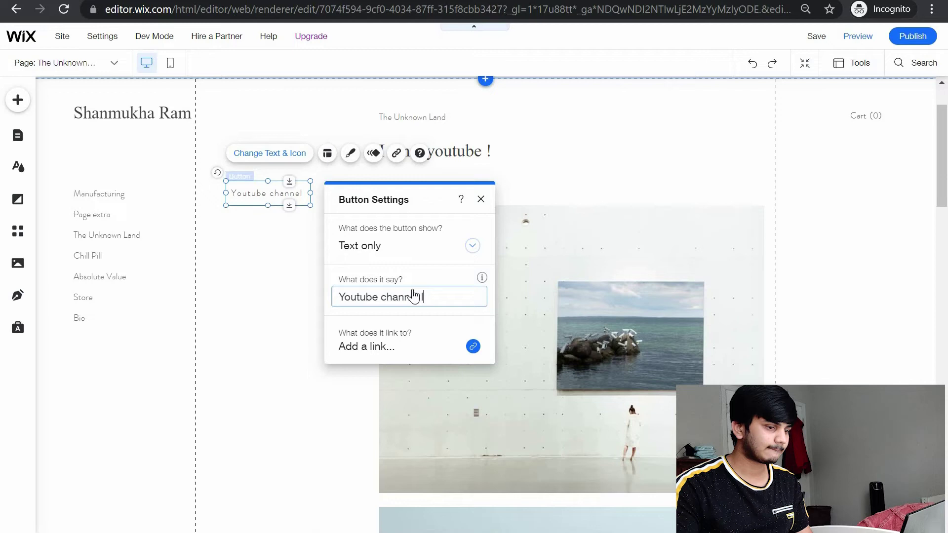
pyautogui.write(' link')
pyautogui.press('Return')
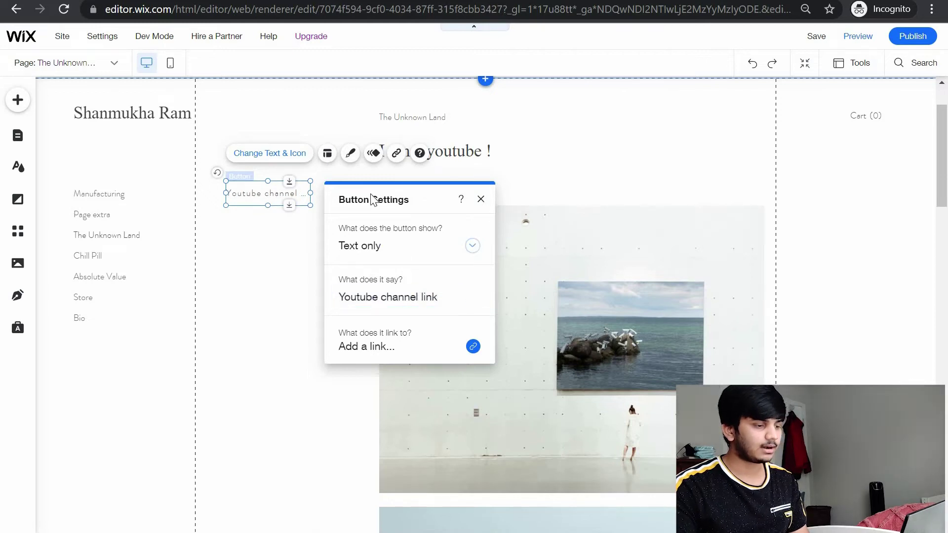
pyautogui.click(294, 205)
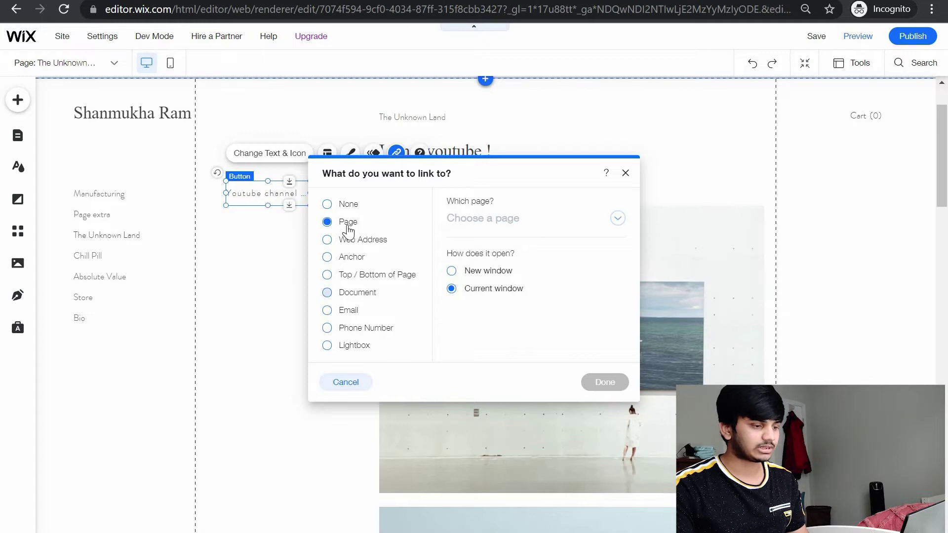
# - Link the button to the pasted YouTube search web address and preview the site
pyautogui.click(327, 239)
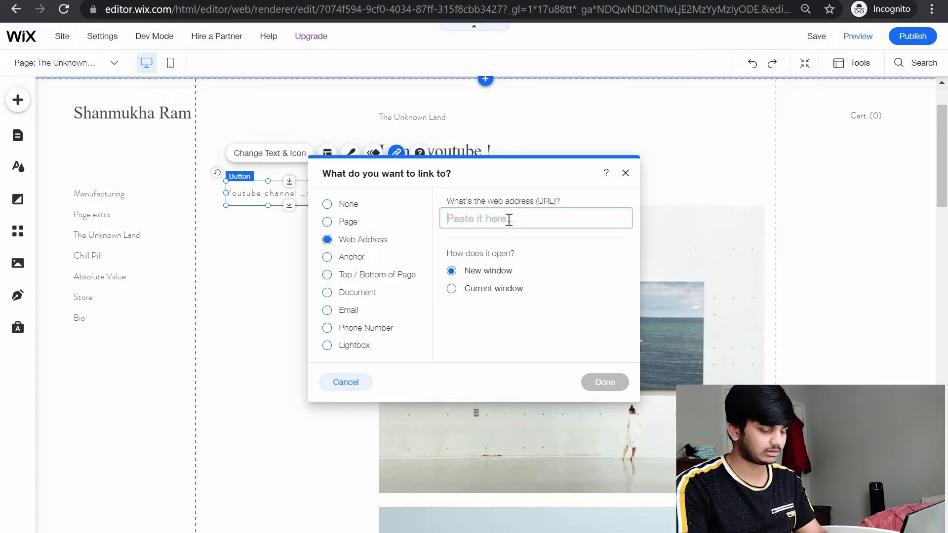
pyautogui.write('https://www.youtube.com/results?search_query=shanmukha+ram')
pyautogui.press('Return')
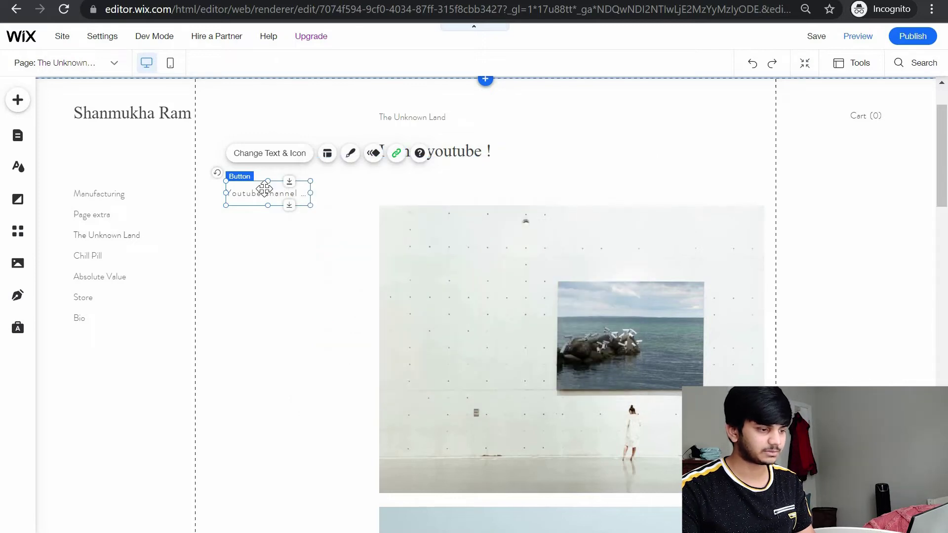
pyautogui.click(849, 38)
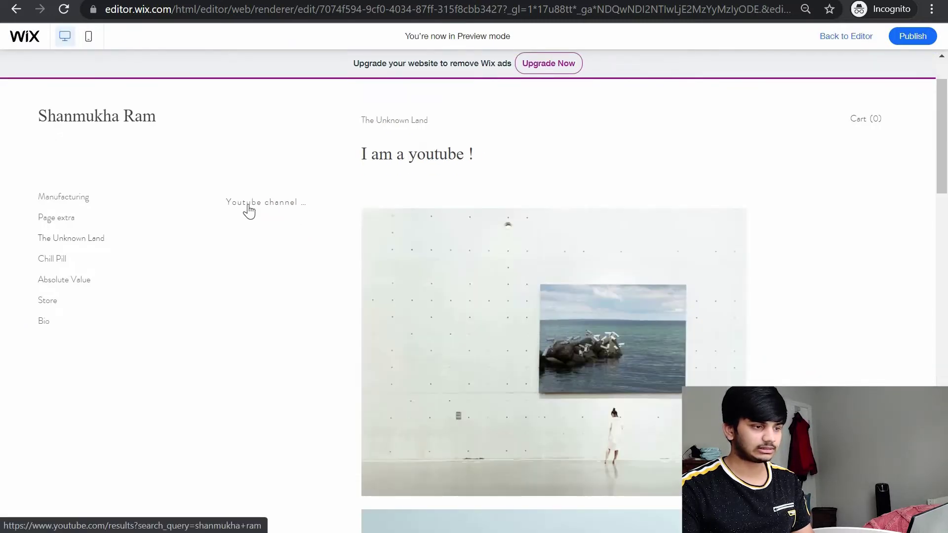
# - Verify in preview that the button opens YouTube search results, then reopen its link options
pyautogui.click(359, 188)
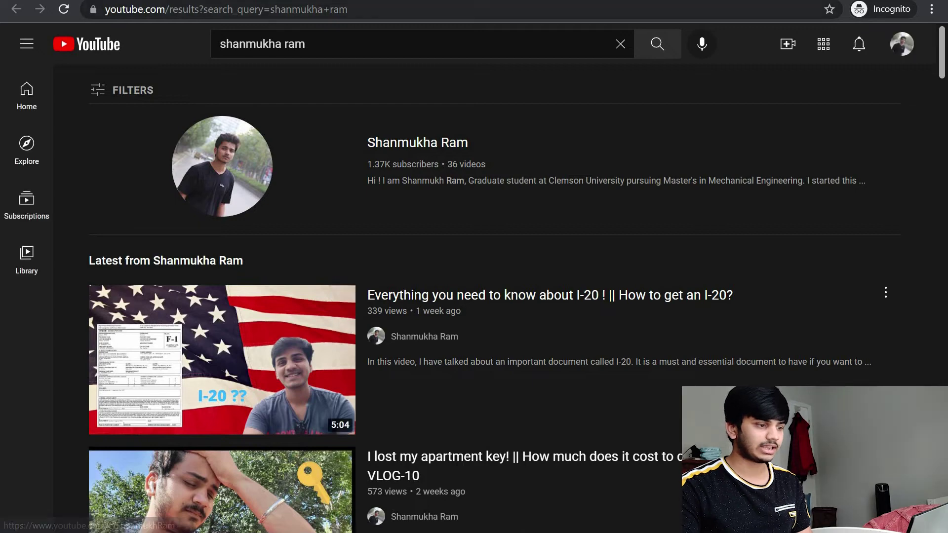
pyautogui.hotkey('alt', 'Left')
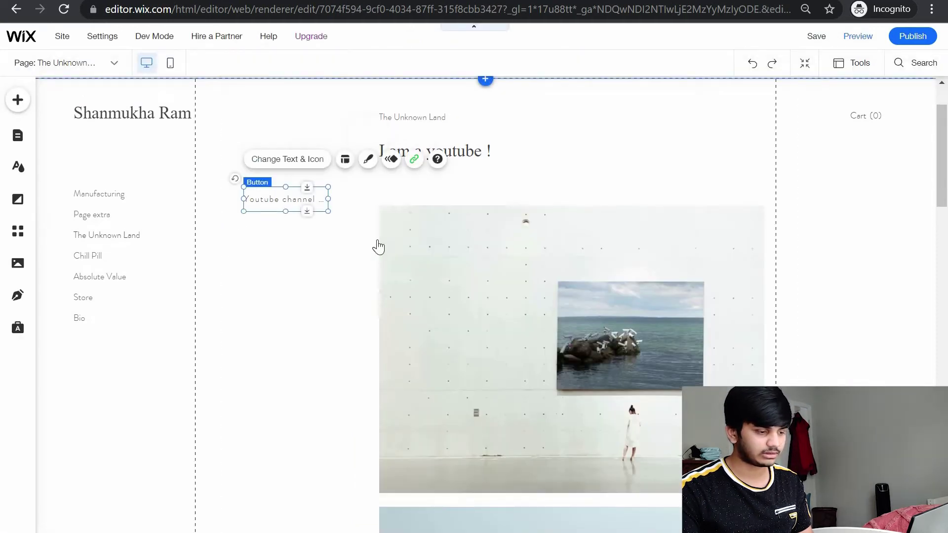
pyautogui.click(415, 159)
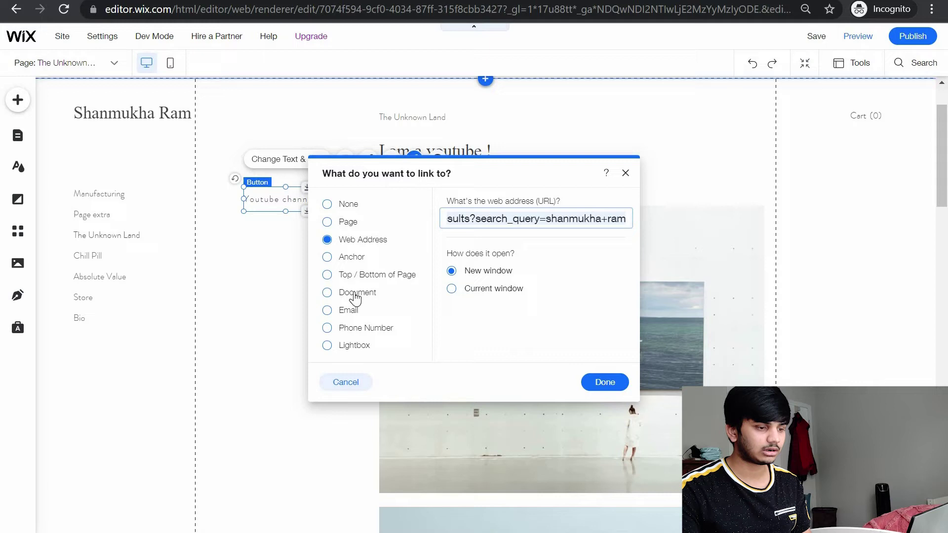
# - Glance at document linking, then cancel the link dialog, keeping the YouTube web link
pyautogui.press('Down')
pyautogui.press('Down')
pyautogui.press('Down')
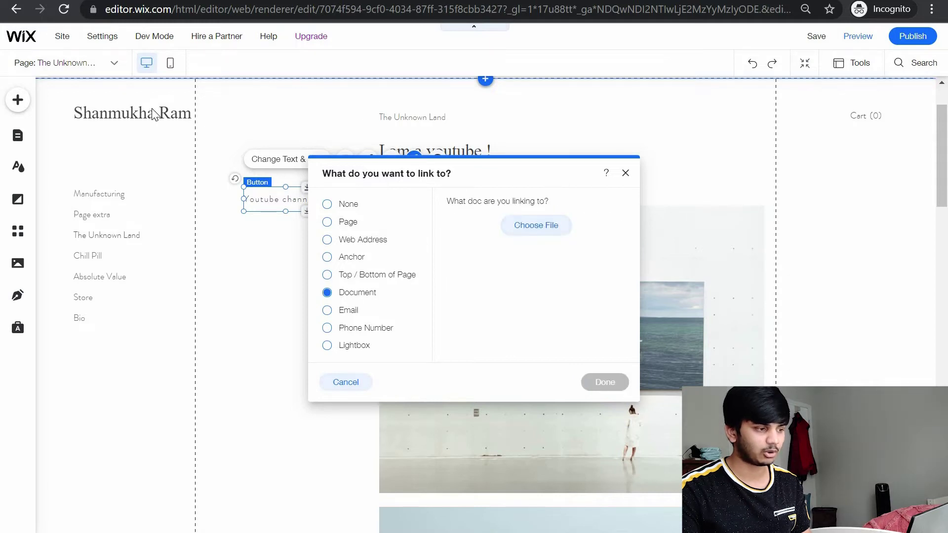
pyautogui.click(537, 226)
pyautogui.click(105, 103)
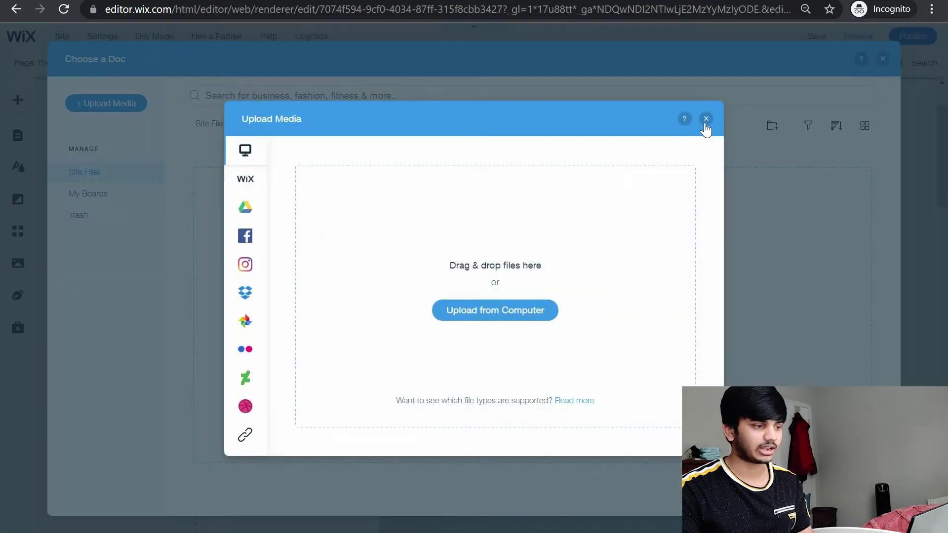
pyautogui.click(882, 63)
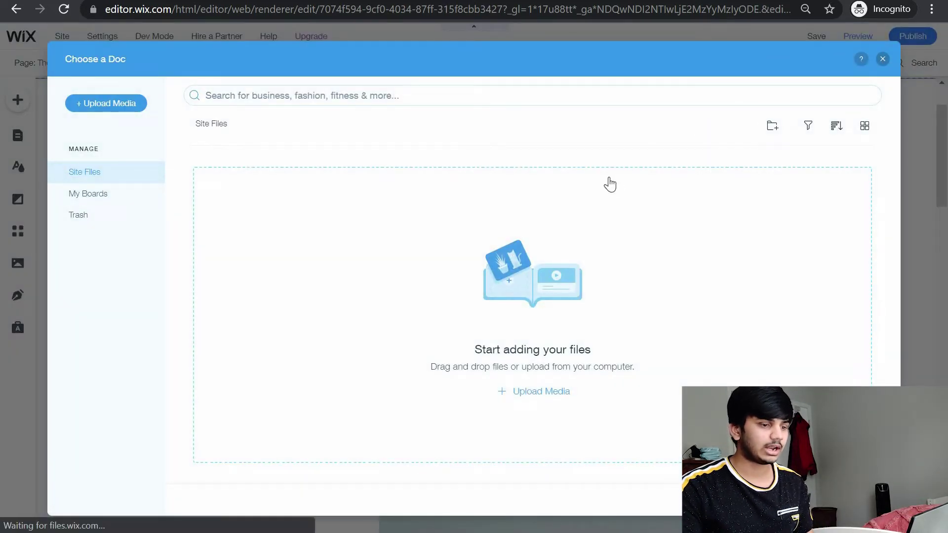
pyautogui.press('Escape')
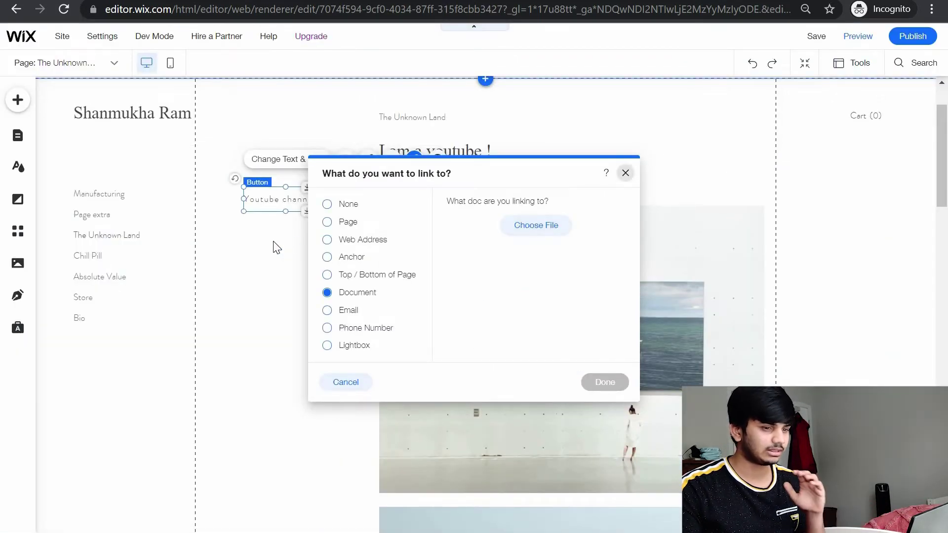
pyautogui.press('Escape')
pyautogui.scroll(2, 285, 233)
pyautogui.scroll(-3, 284, 233)
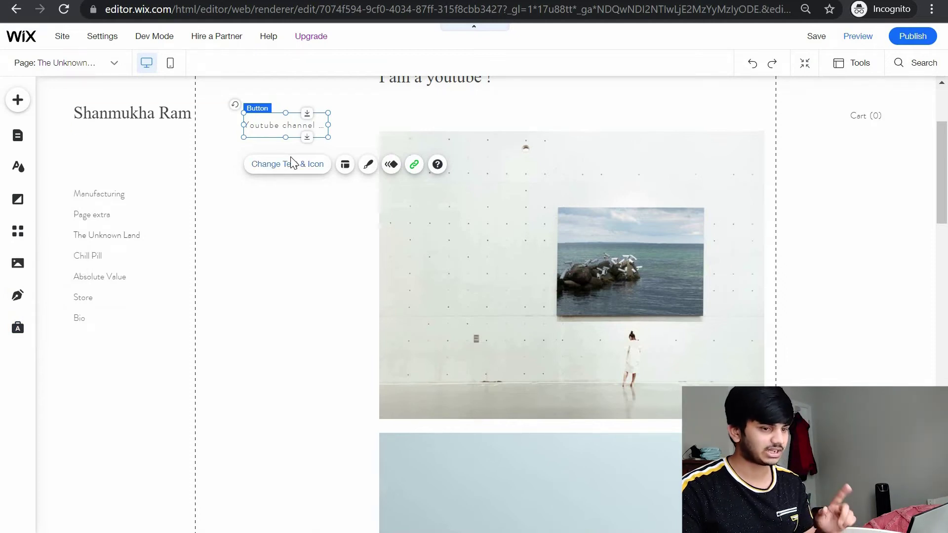
pyautogui.scroll(3, 291, 163)
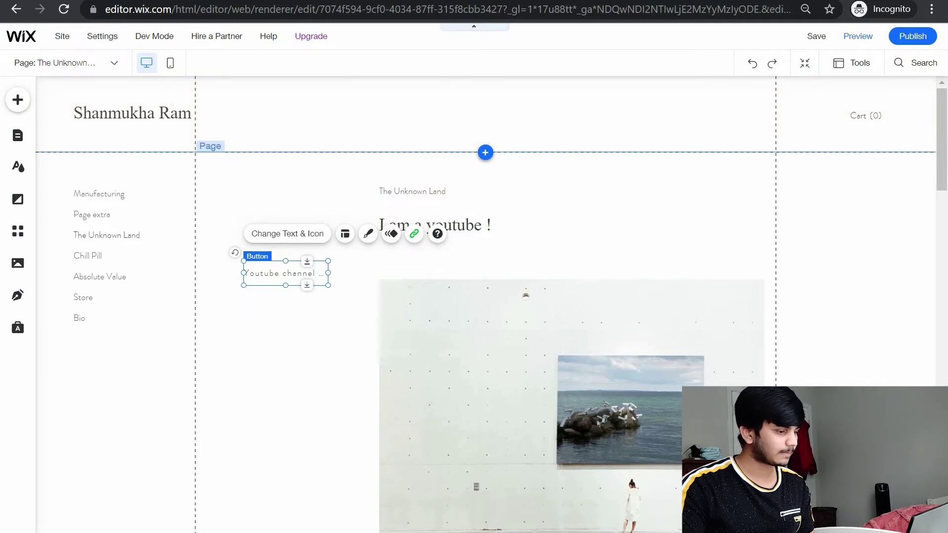
# - Open wix.com in a new Chrome window and load My Site 1 in the editor
pyautogui.rightClick(168, 532)
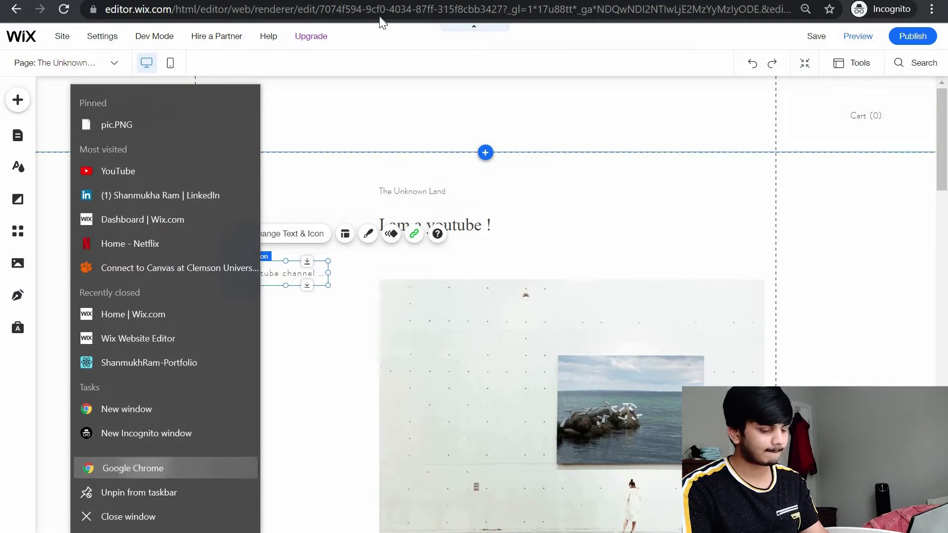
pyautogui.click(146, 465)
pyautogui.write('wix.com')
pyautogui.press('Return')
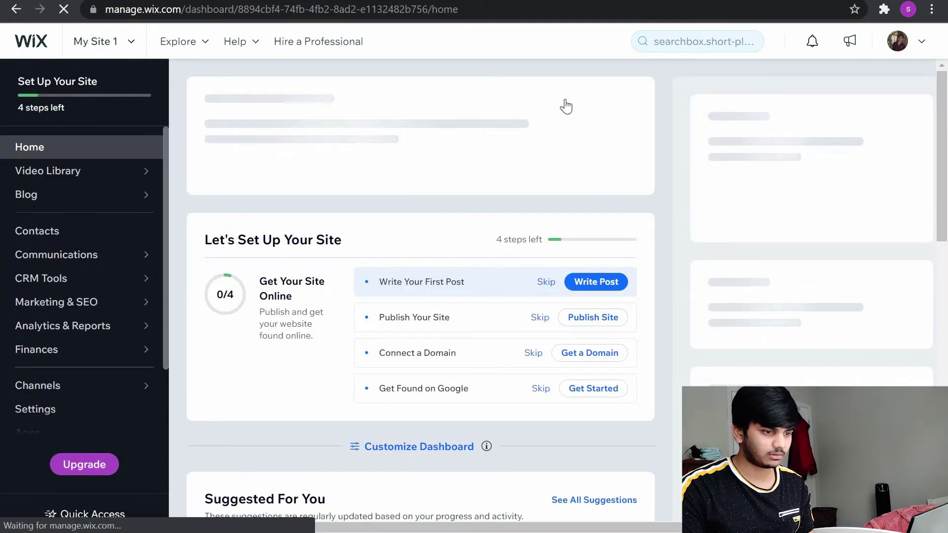
pyautogui.click(611, 98)
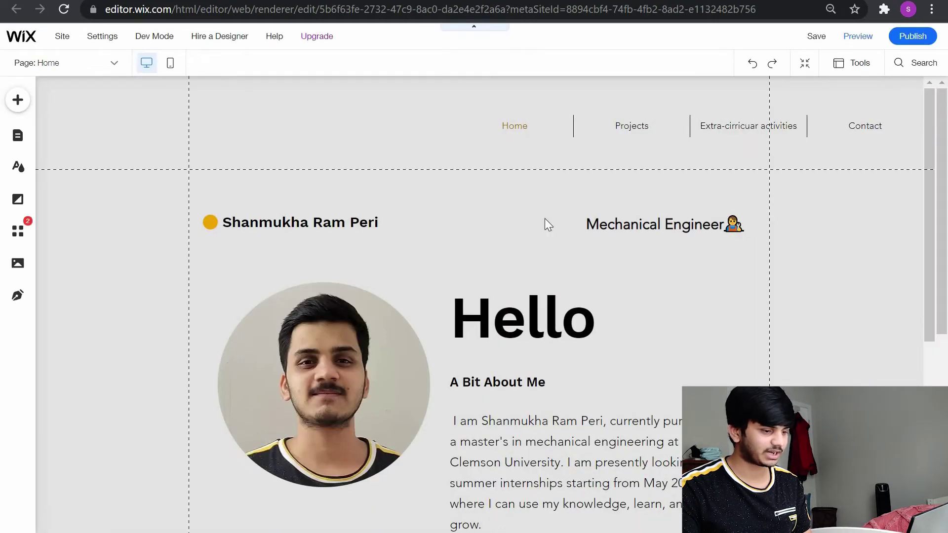
pyautogui.scroll(-5, 539, 211)
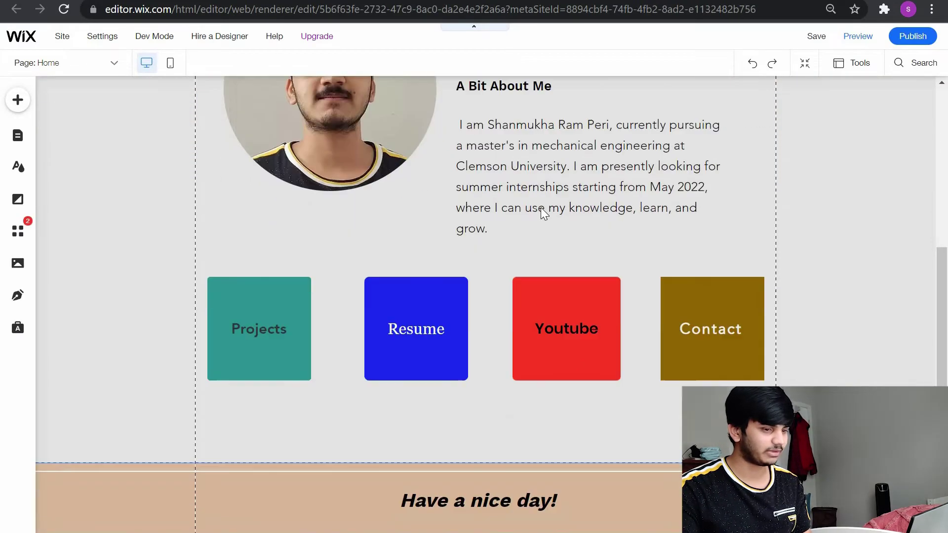
pyautogui.scroll(5, 540, 208)
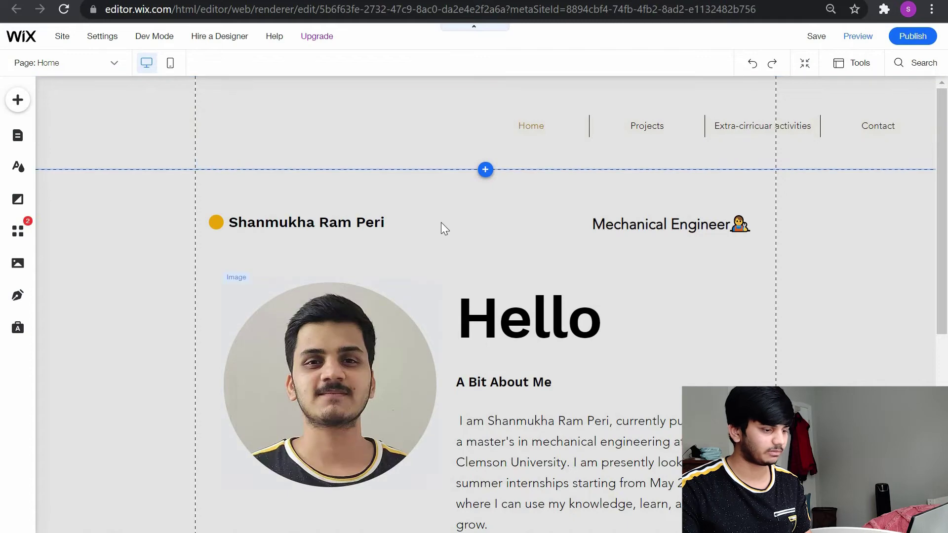
pyautogui.scroll(-5, 395, 247)
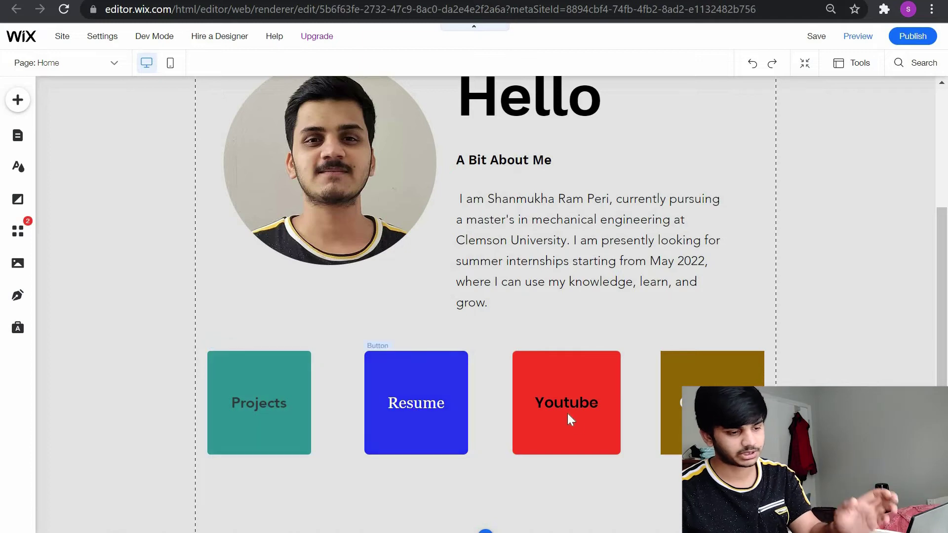
# - Preview the site and test the Resume tile's link, then return to the preview
pyautogui.click(857, 38)
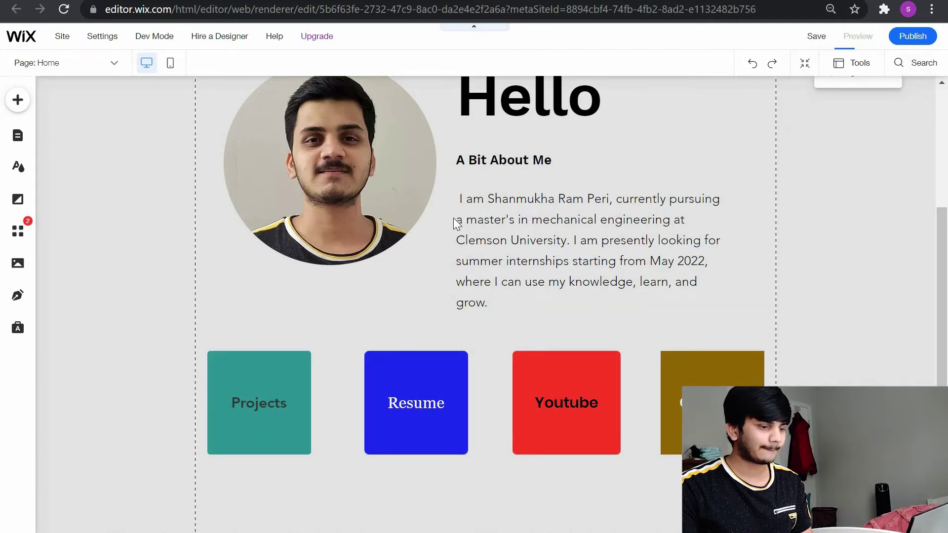
pyautogui.click(399, 407)
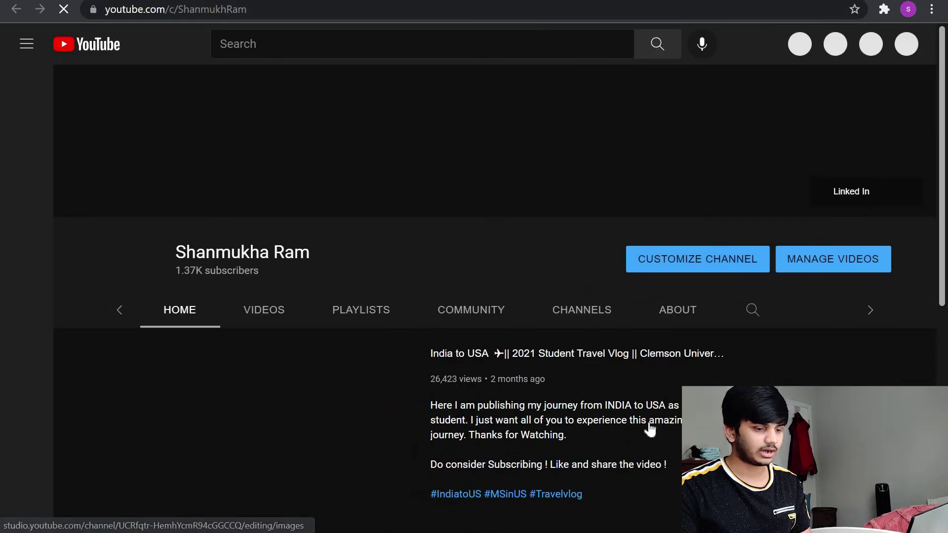
pyautogui.hotkey('alt', 'Left')
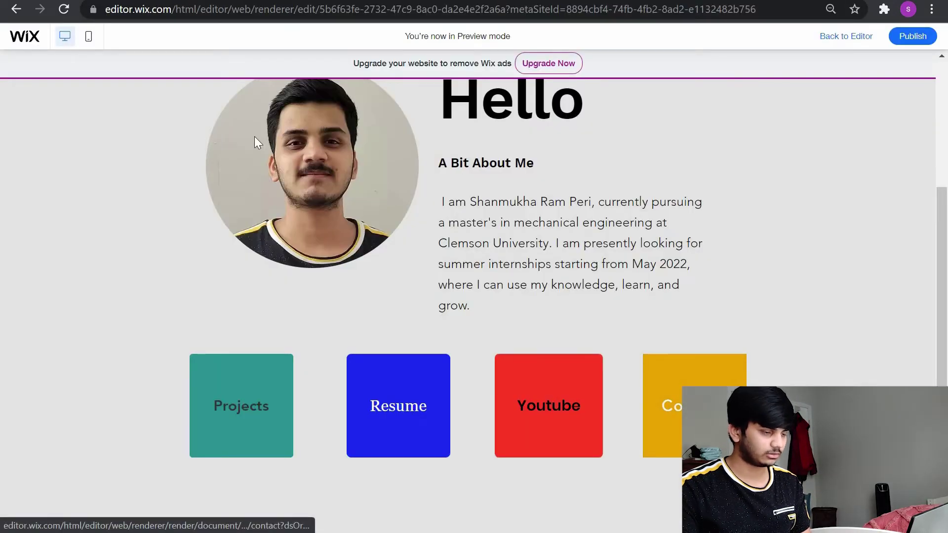
pyautogui.scroll(-5, 285, 205)
# - Try the First Name field of the previewed Contact form
pyautogui.scroll(4, 242, 250)
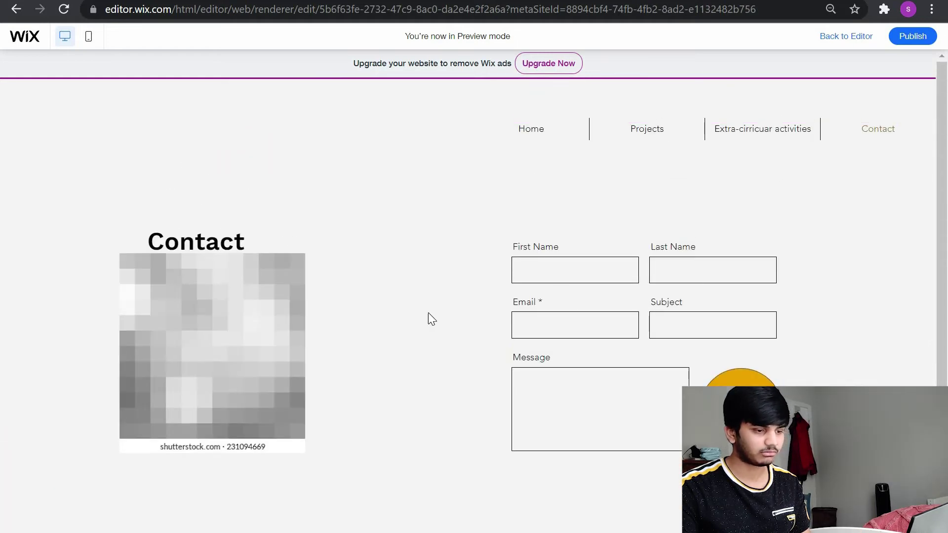
pyautogui.click(556, 269)
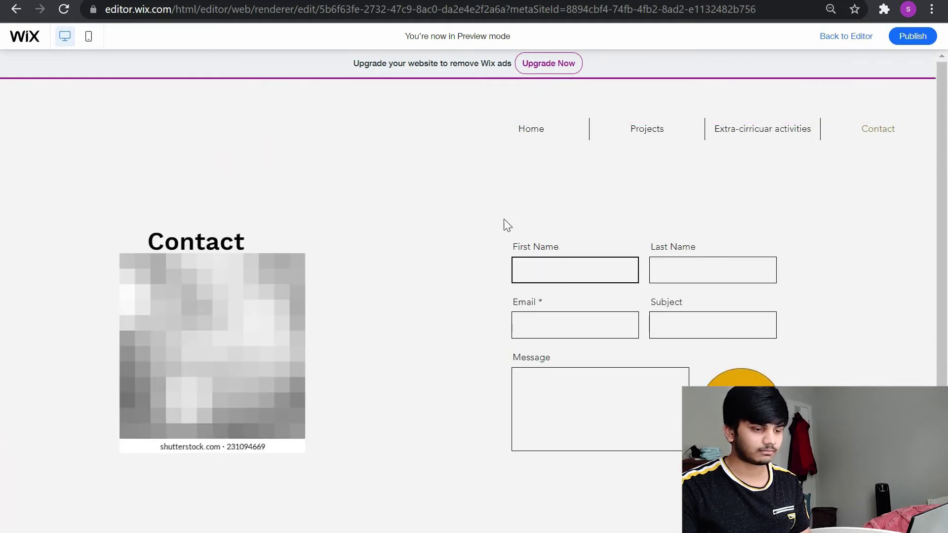
pyautogui.click(638, 231)
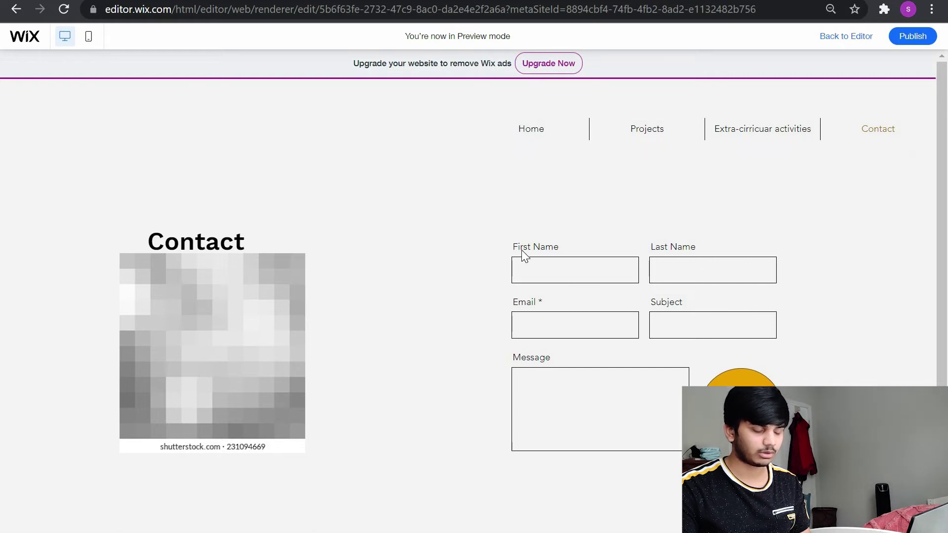
pyautogui.click(593, 268)
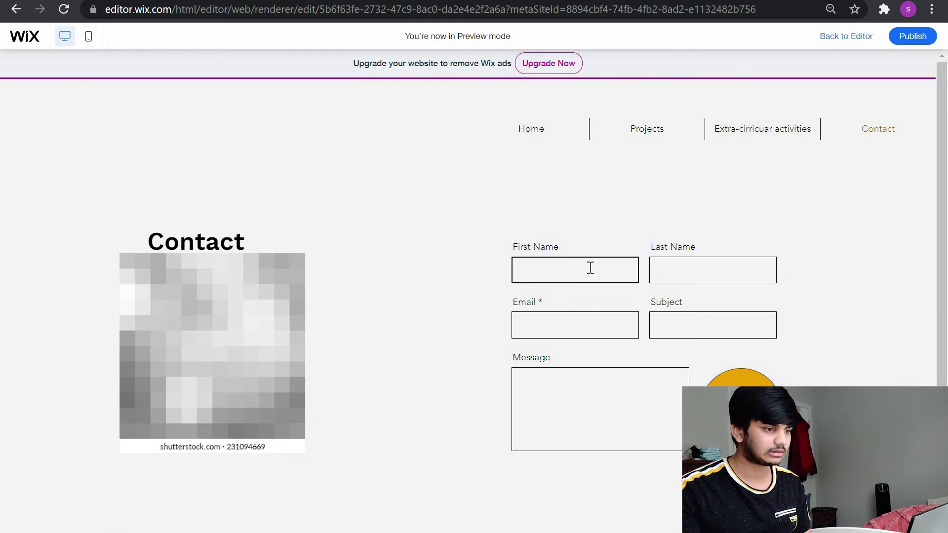
pyautogui.click(844, 38)
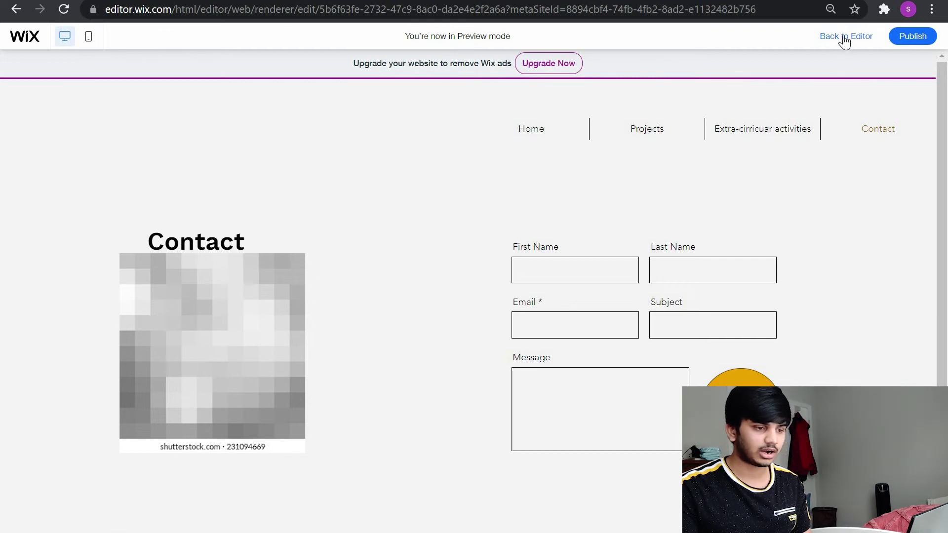
# - Open the Projects page in preview and scroll through its content
pyautogui.click(606, 144)
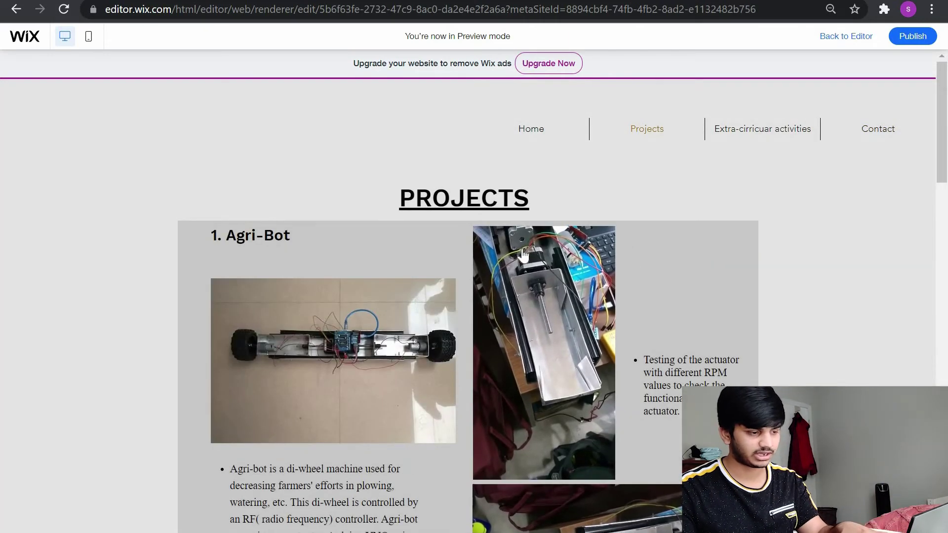
pyautogui.scroll(-5, 524, 259)
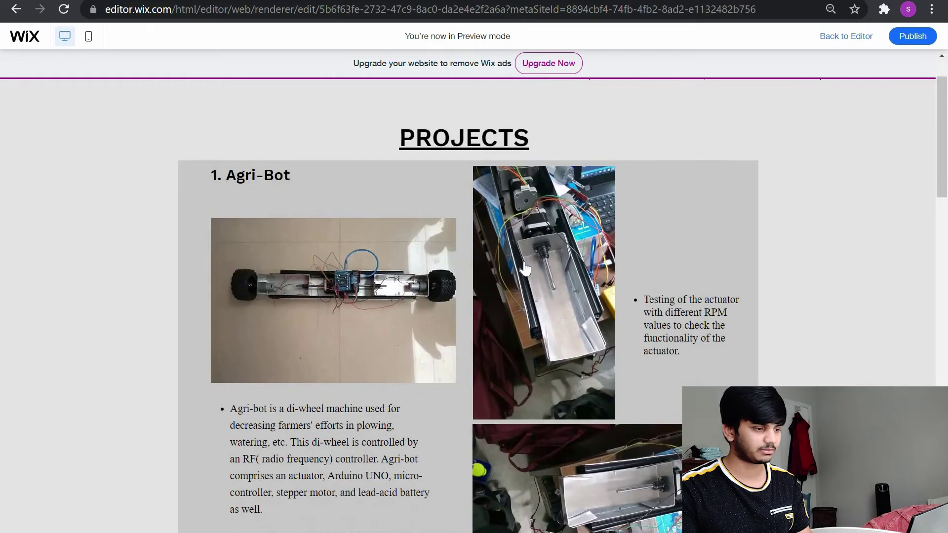
pyautogui.scroll(-6, 525, 268)
pyautogui.scroll(-2, 525, 267)
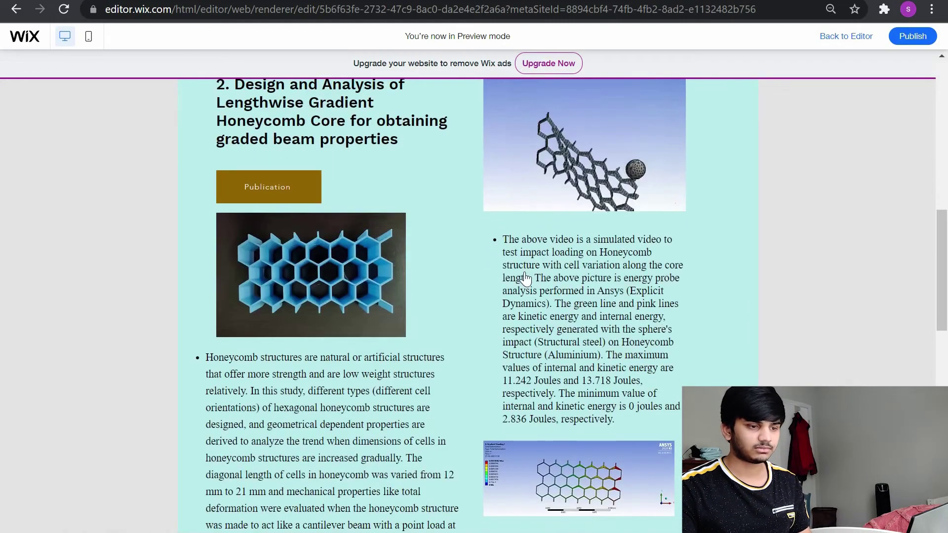
pyautogui.scroll(8, 733, 163)
pyautogui.scroll(5, 730, 156)
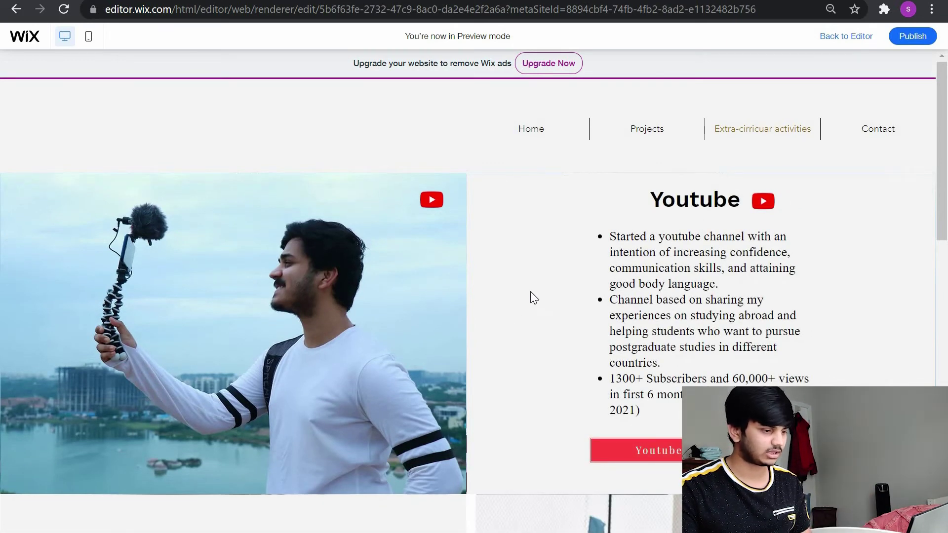
pyautogui.scroll(-15, 531, 292)
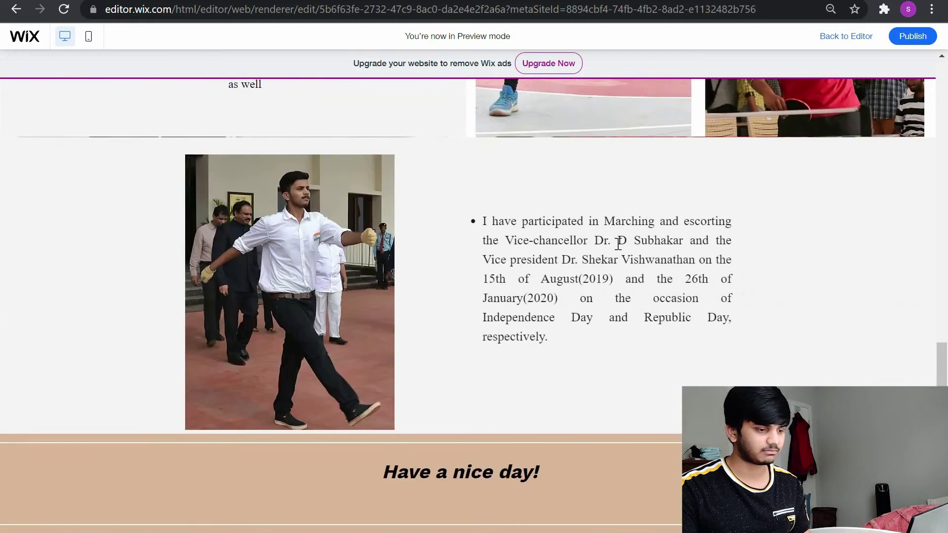
pyautogui.scroll(15, 591, 264)
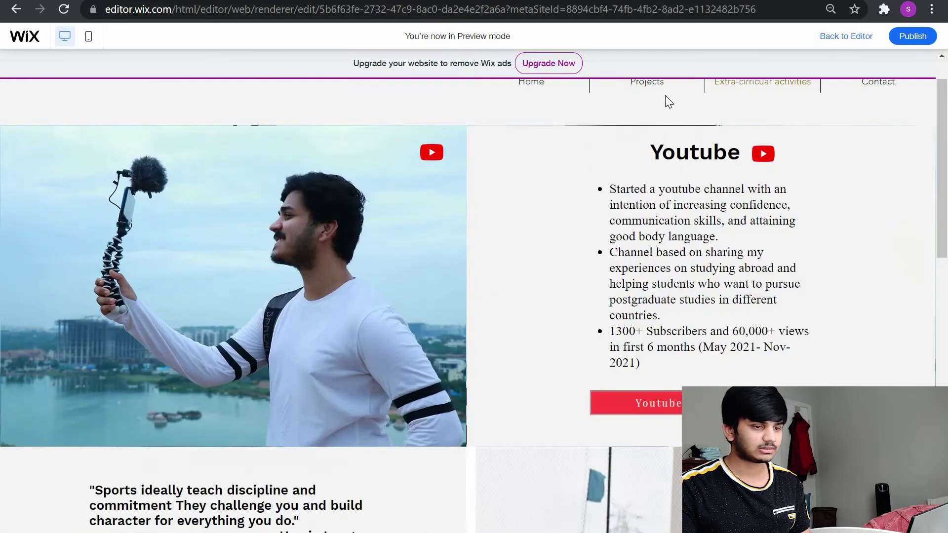
# - View the Home page in preview, then return to editing with Ctrl+Shift+P
pyautogui.click(852, 41)
pyautogui.scroll(-4, 629, 304)
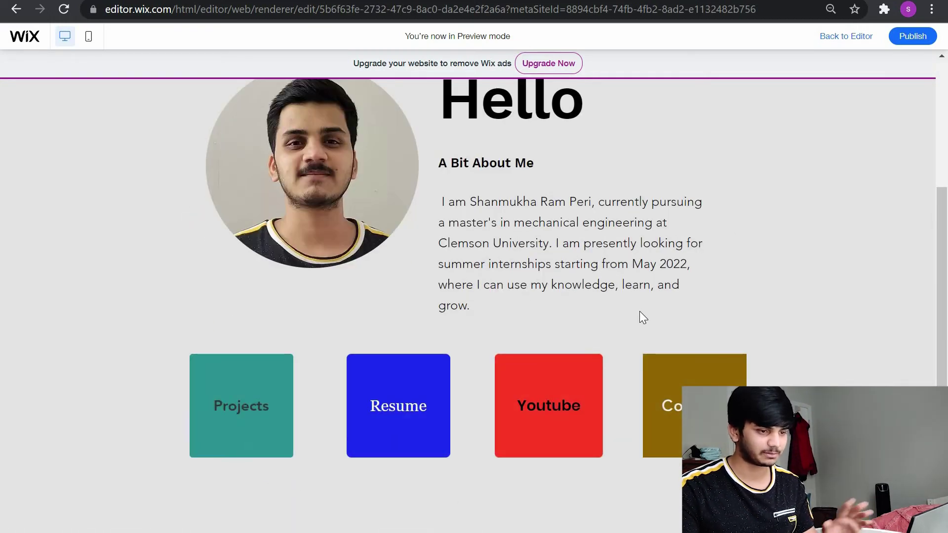
pyautogui.scroll(-2, 639, 311)
pyautogui.scroll(6, 801, 84)
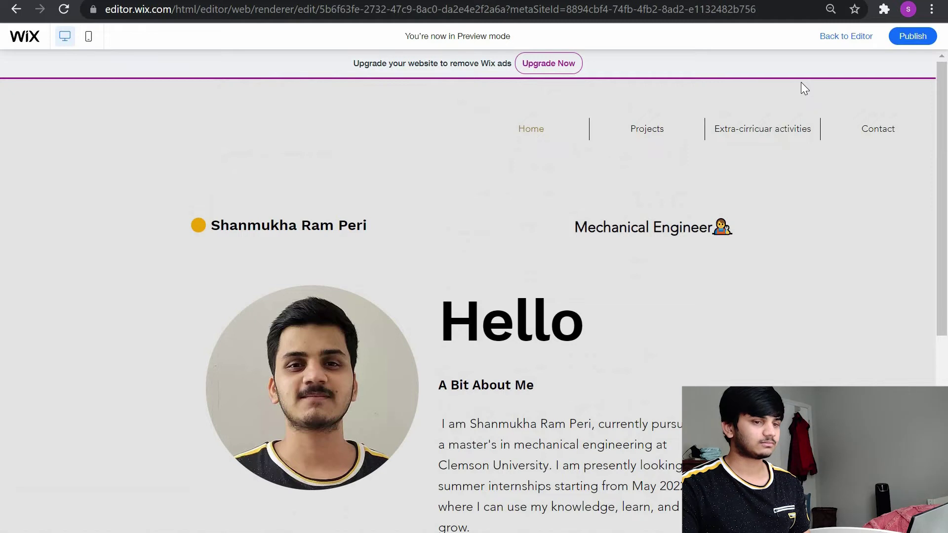
pyautogui.hotkey('ctrl', 'shift', 'p')
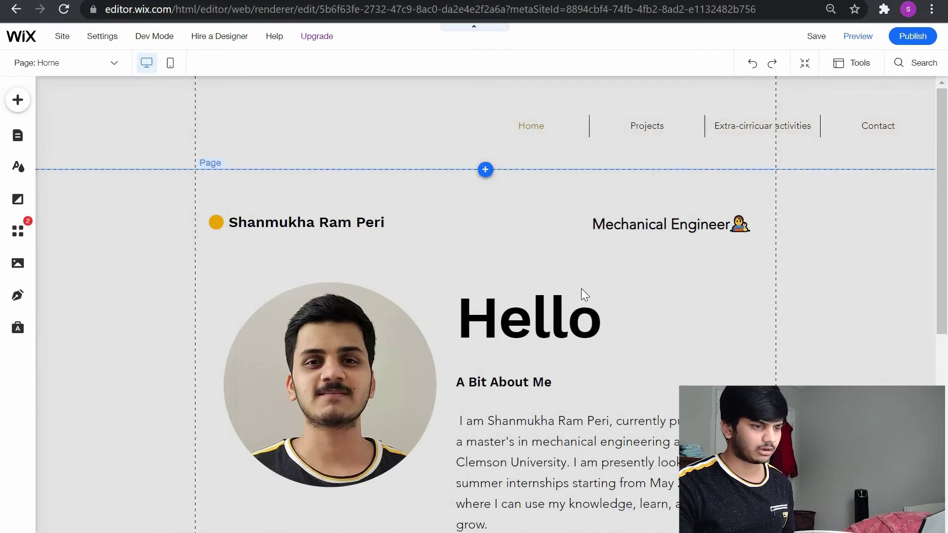
# - Preview the Home page once more, then go back to the editor
pyautogui.scroll(-7, 582, 286)
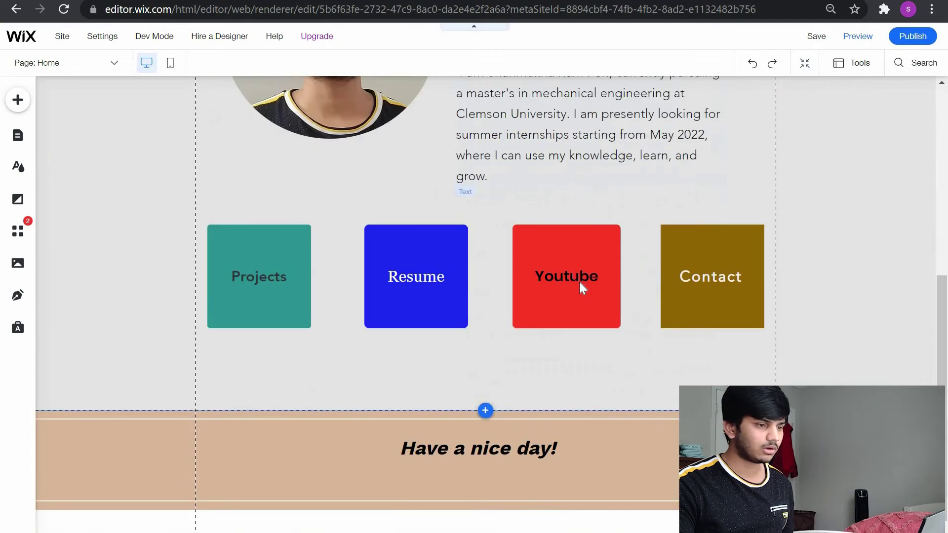
pyautogui.scroll(8, 580, 282)
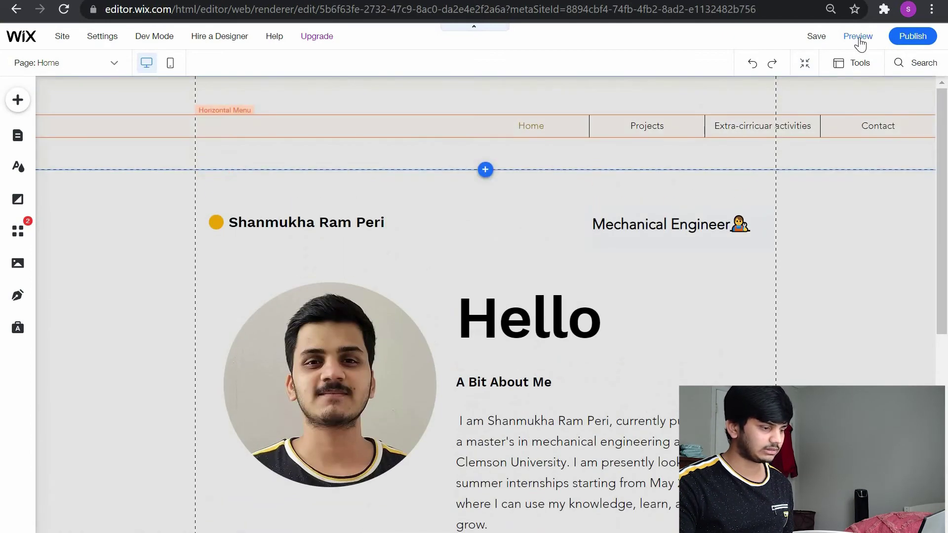
pyautogui.click(858, 37)
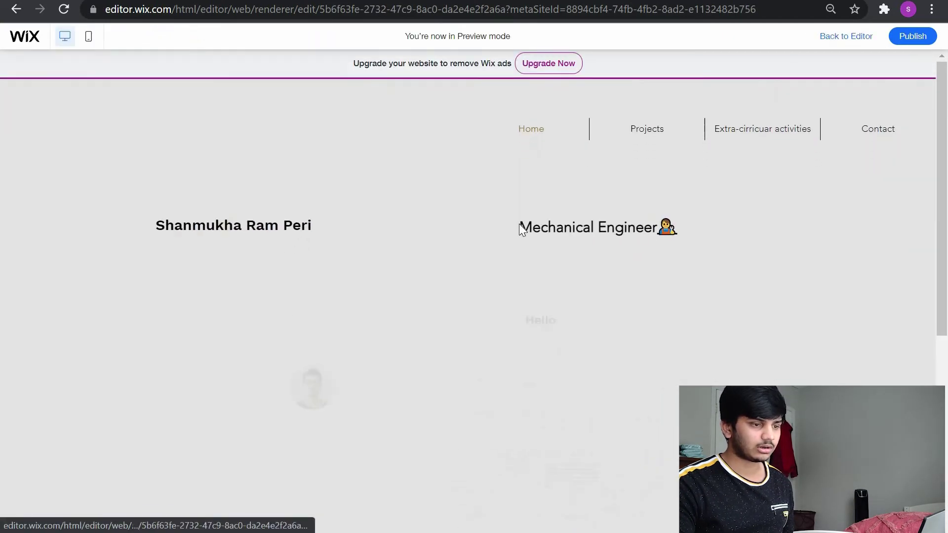
pyautogui.scroll(-6, 517, 222)
pyautogui.scroll(6, 518, 220)
pyautogui.scroll(-5, 519, 220)
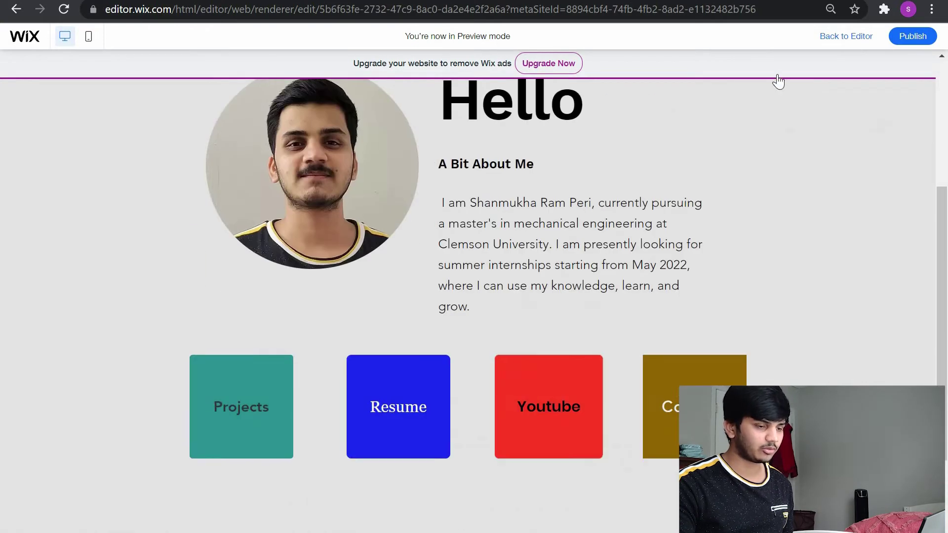
pyautogui.scroll(5, 779, 81)
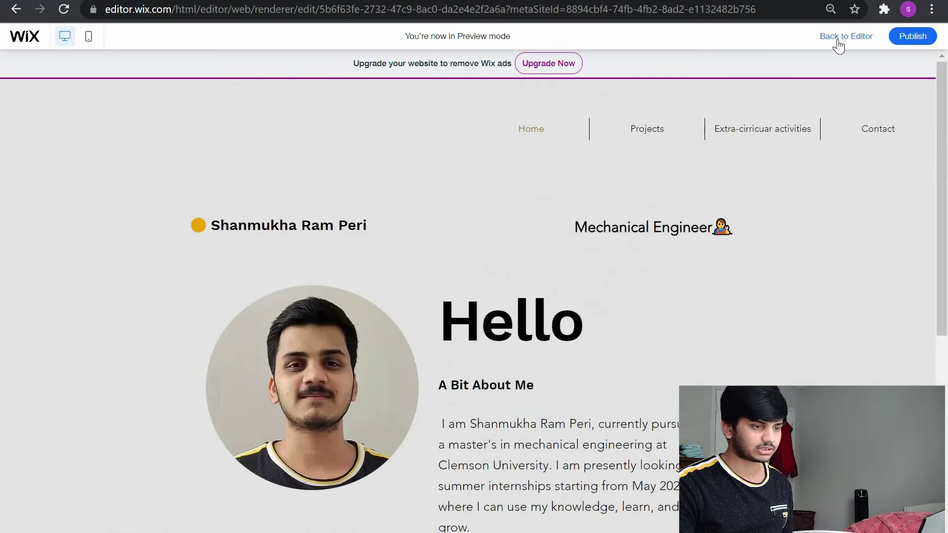
pyautogui.click(809, 44)
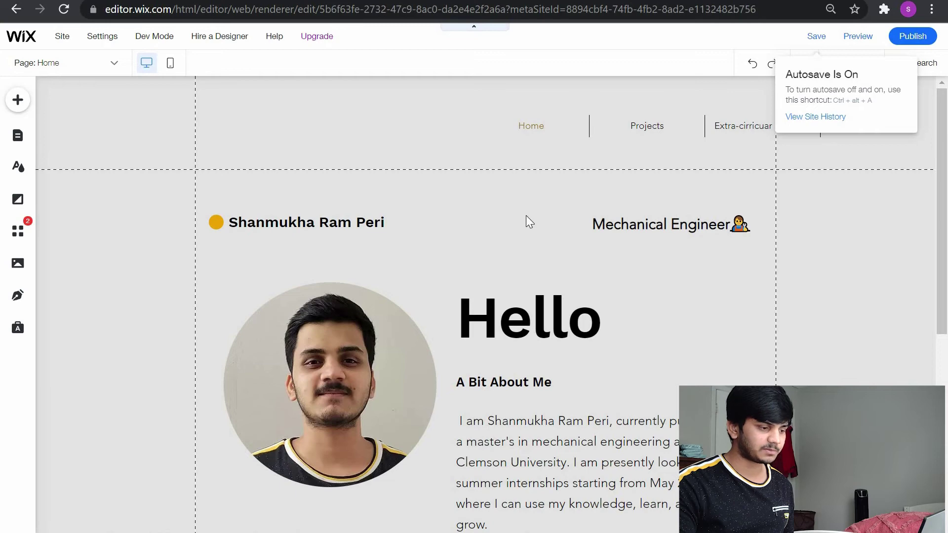
# - Save the site, confirm the wixsite domain ending in /myportfolio, and close the confirmation
pyautogui.hotkey('ctrl', 's')
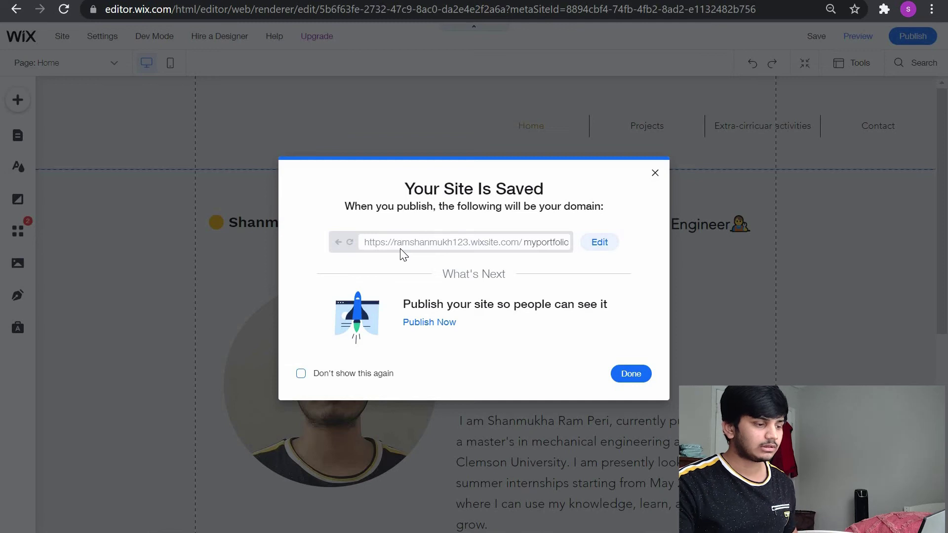
pyautogui.click(591, 245)
pyautogui.press('Return')
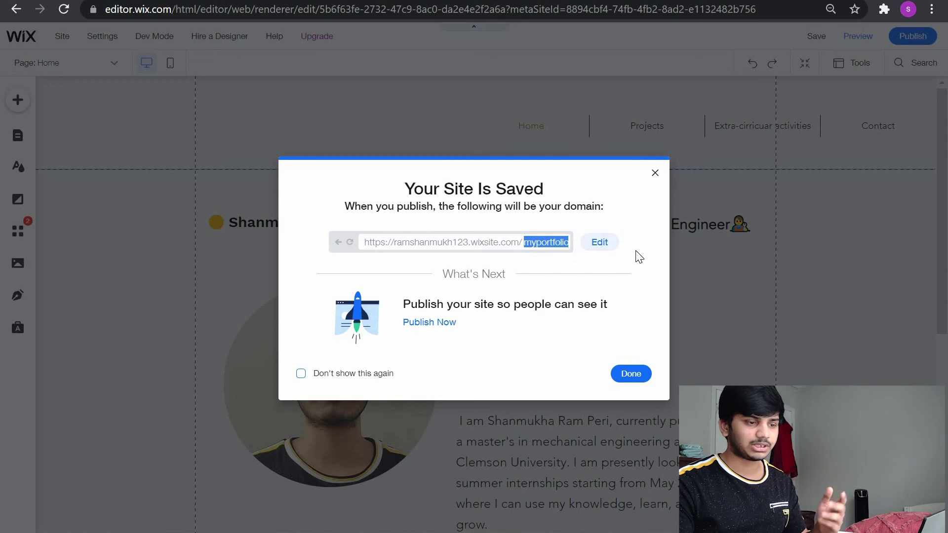
pyautogui.click(631, 374)
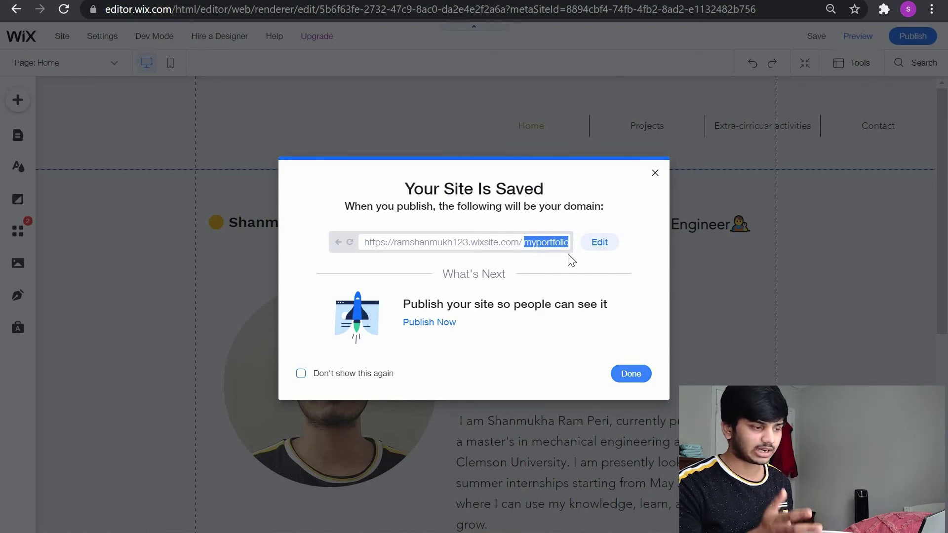